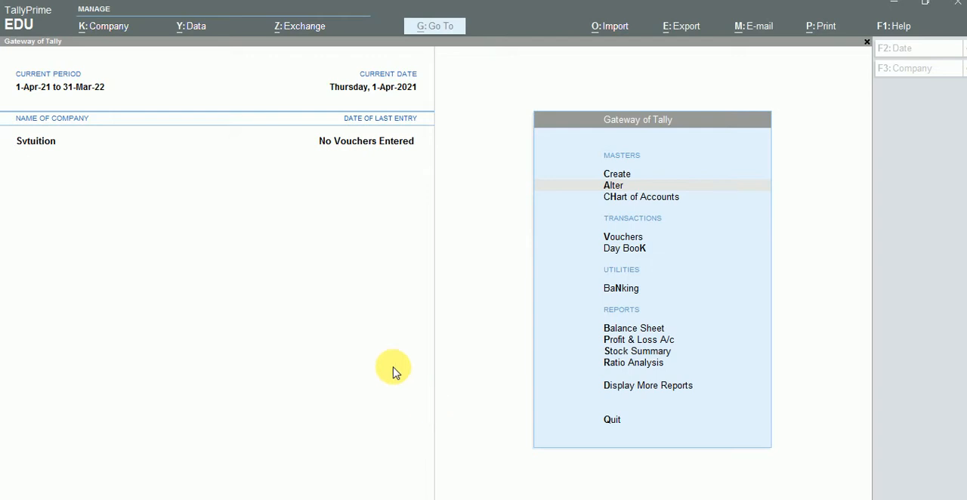
Start creating a new company named Krantikari, keeping the same mailing name and leaving the address blank
left_click(933, 68)
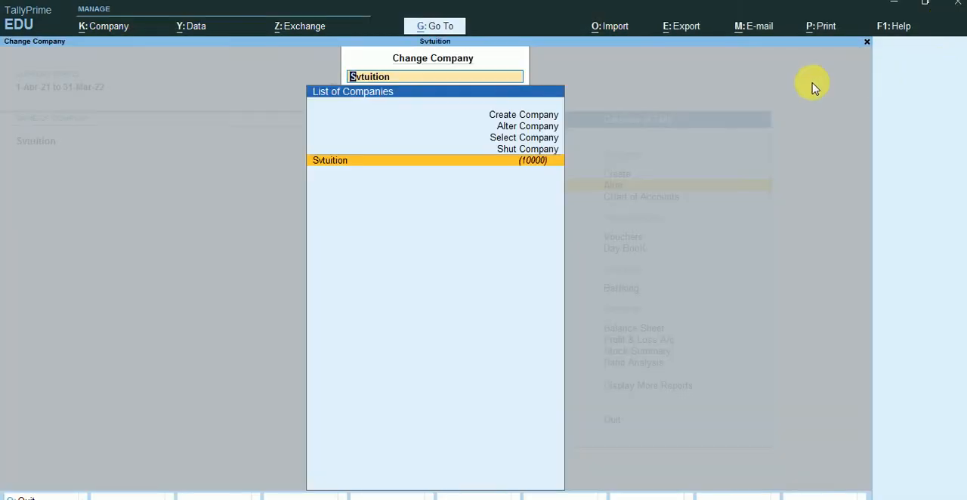
left_click(545, 118)
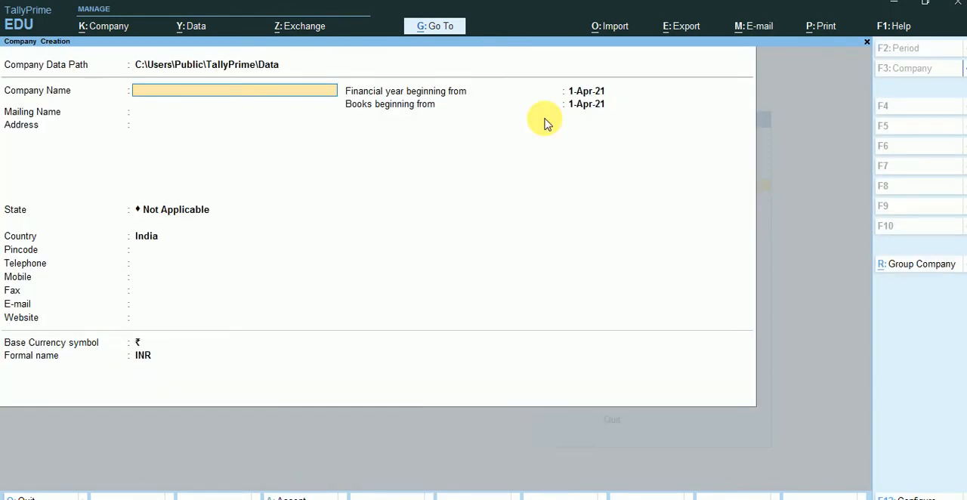
type("Krantikari")
key("Return")
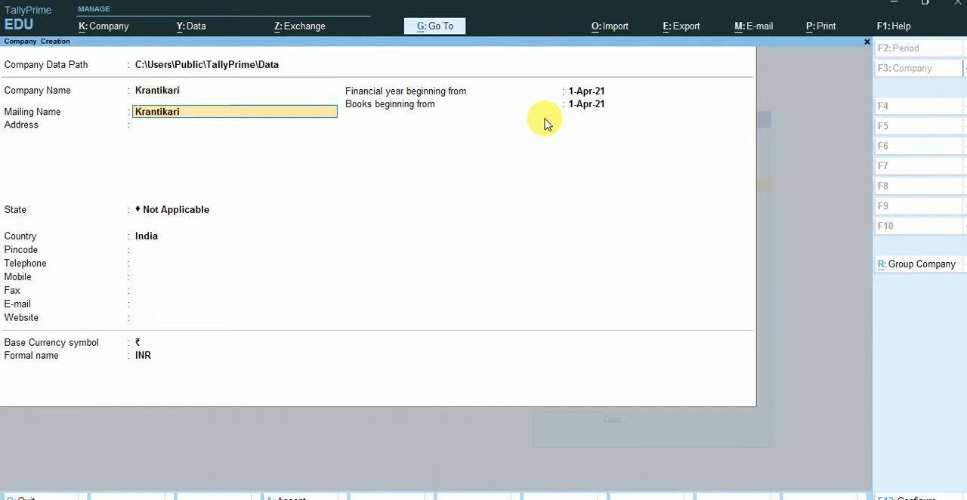
key("Return")
key("Return")
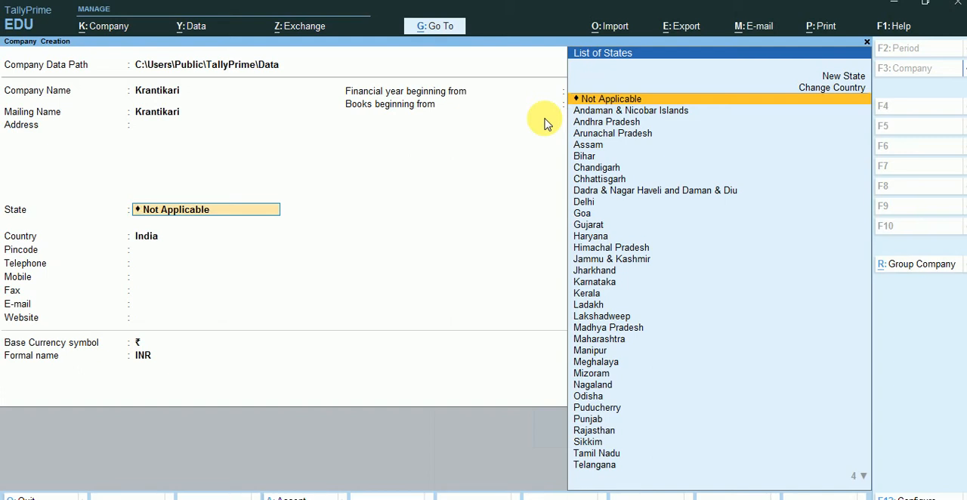
Set the company's state to Delhi and leave the pincode, phone, fax, e-mail and website details blank
left_click(578, 201)
left_click(577, 200)
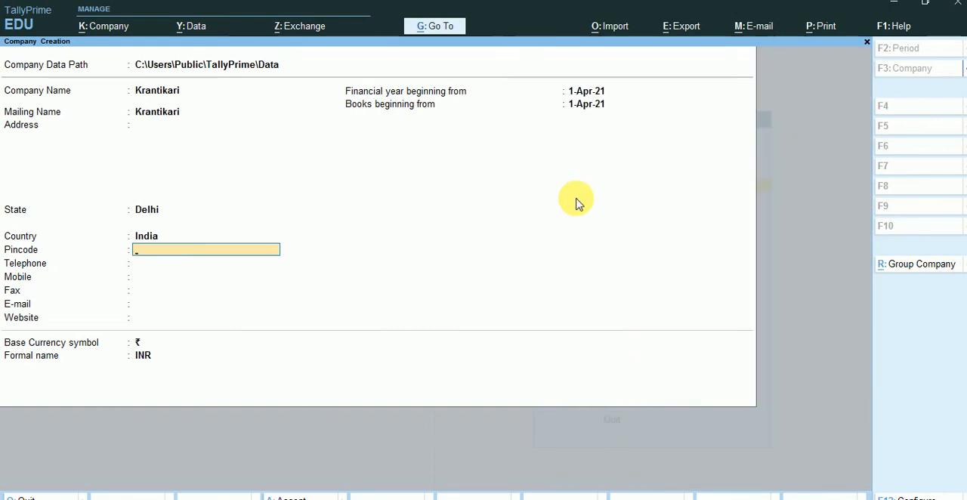
key("Return")
key("Return")
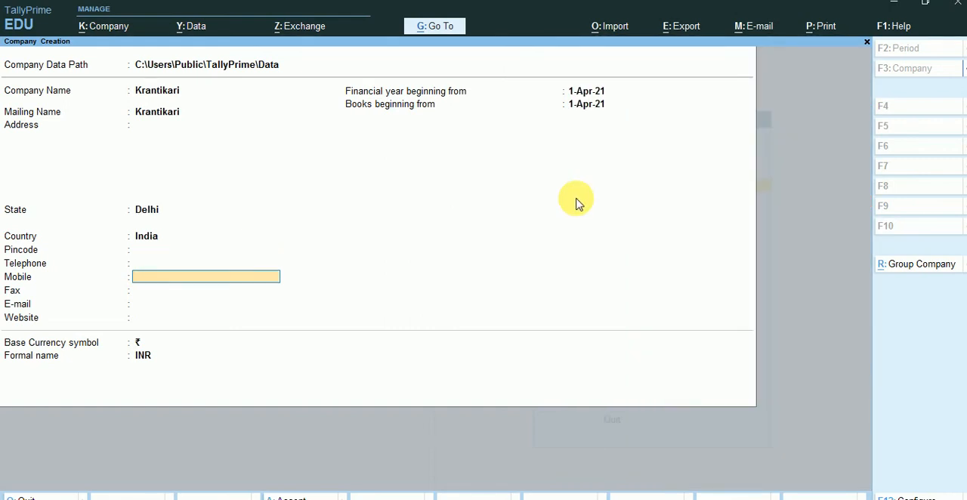
key("Return")
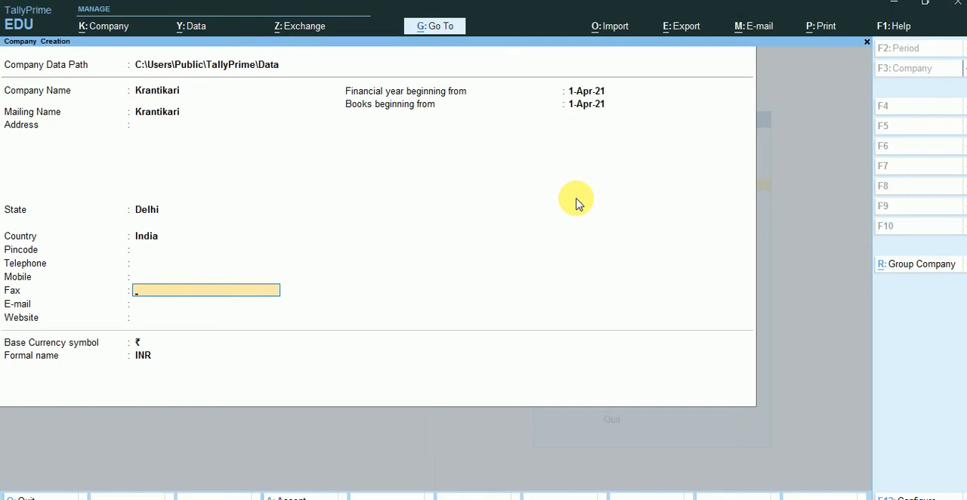
key("Return")
key("Return")
key("Return")
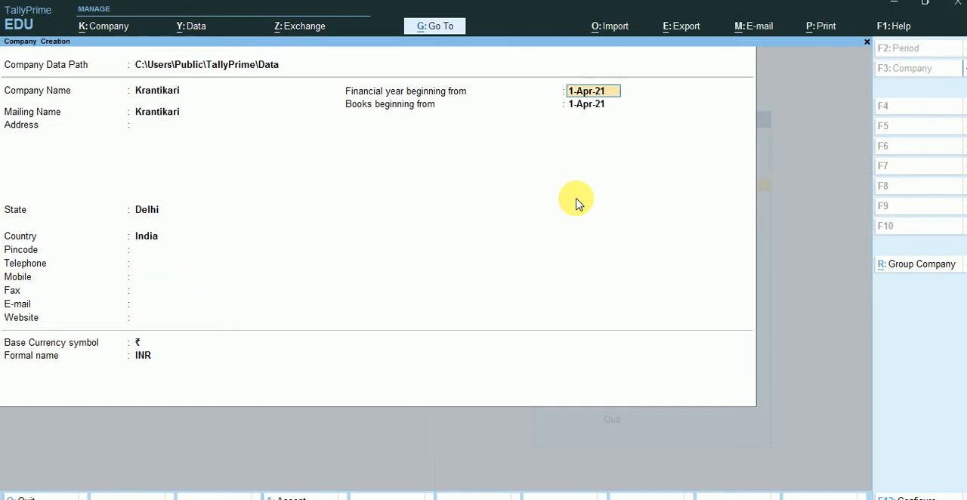
Accept 1-Apr-21 as the financial year and books start and INR as the currency, and save the company
key("Return")
key("Return")
key("Return")
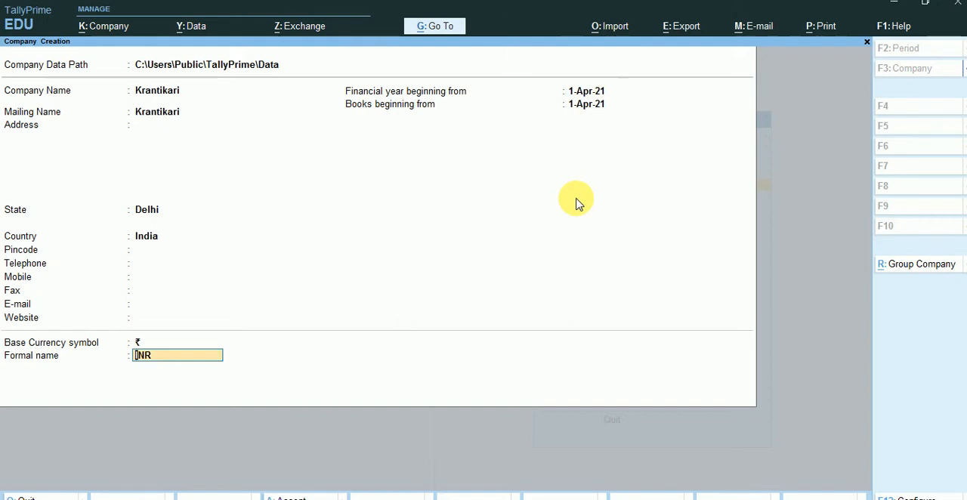
key("Return")
key("Return")
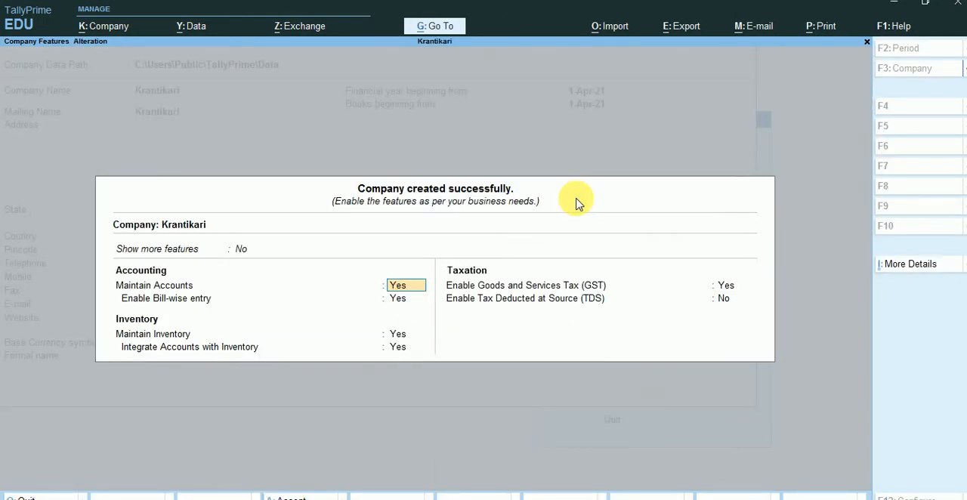
Keep the accounting and inventory features enabled and enable Goods and Services Tax for the company
key("Return")
key("Return")
key("Return")
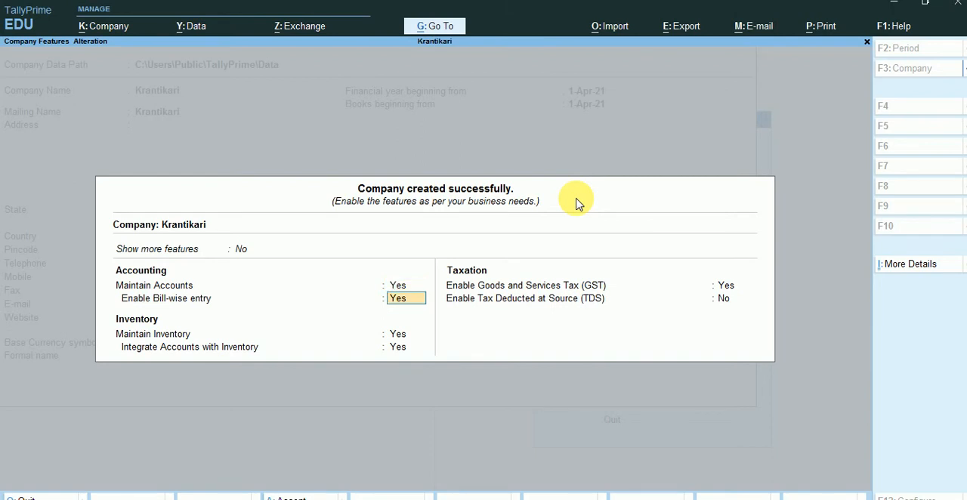
key("Return")
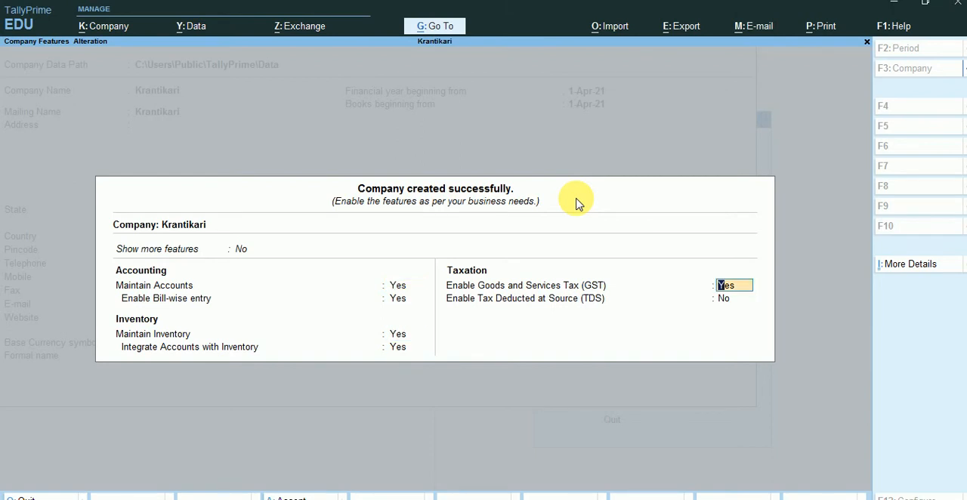
key("Return")
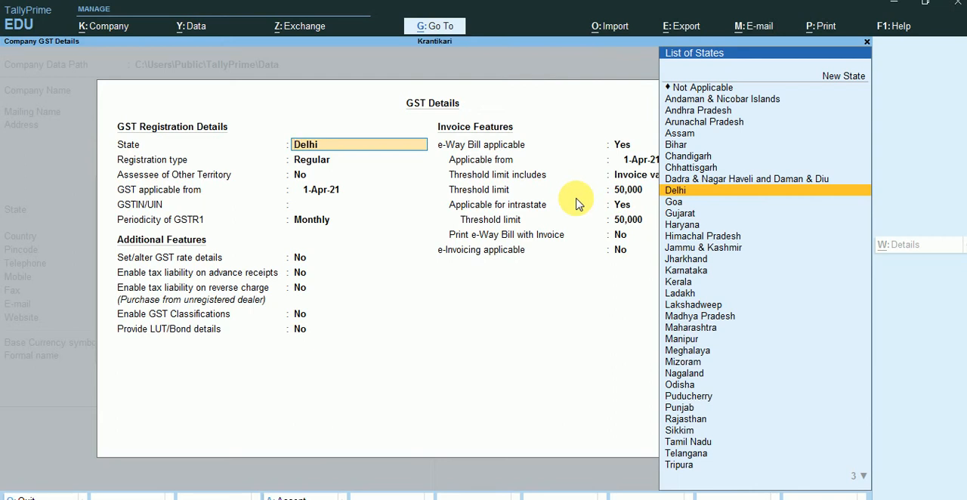
Accept Delhi as GST state, Regular registration, No for Assessee of Other Territory and GST applicable from 1-Apr-21
key("Return")
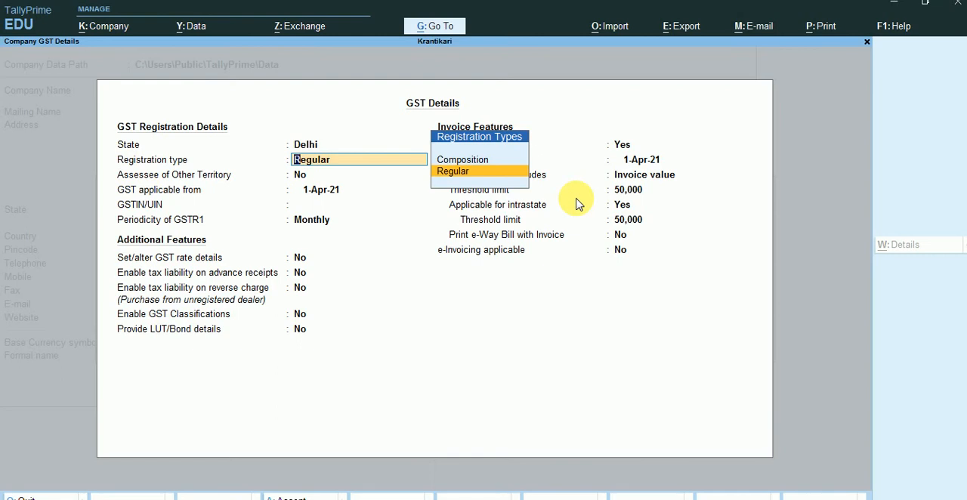
key("Return")
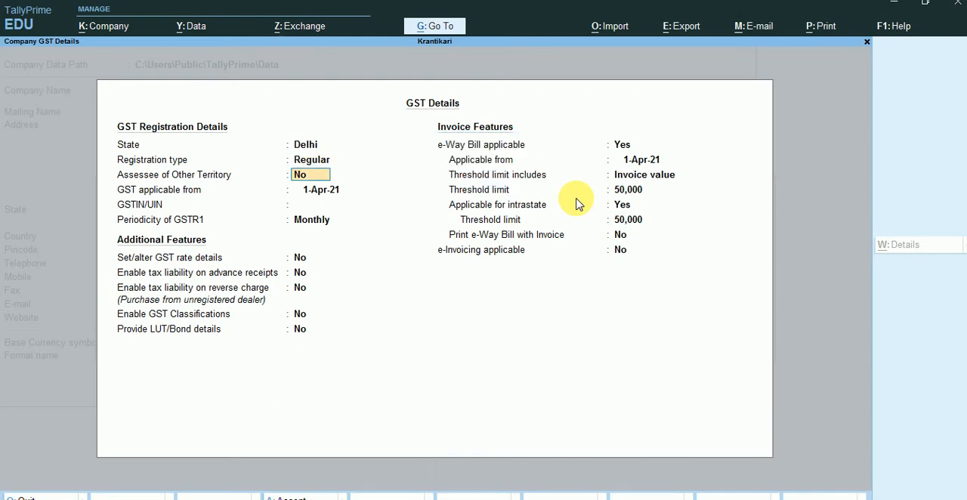
key("Return")
key("Return")
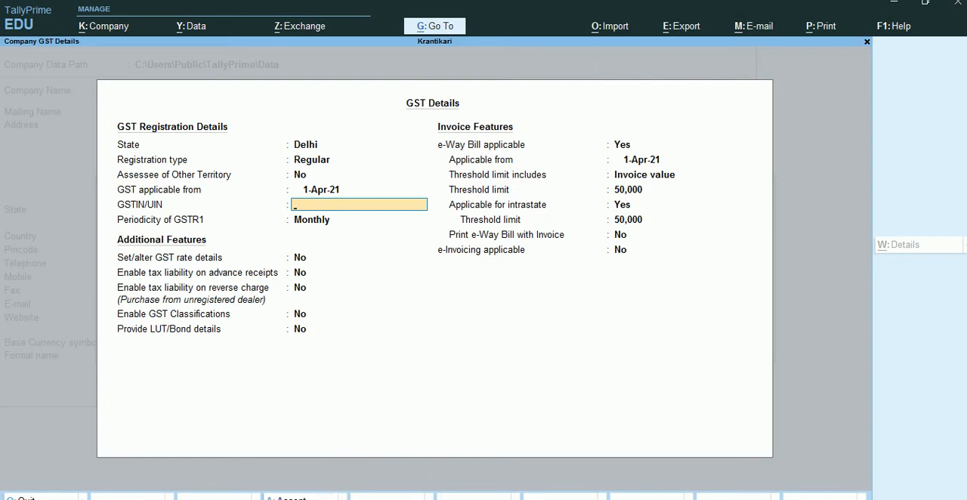
Copy the GST identification number from the sticky note and paste it as the company's GSTIN/UIN
left_click(359, 499)
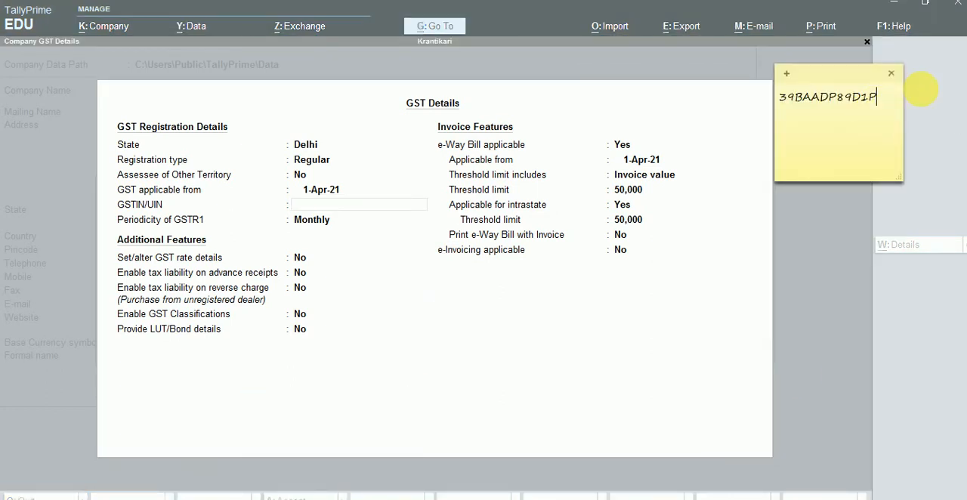
left_click_drag(889, 97, 761, 101)
key("ctrl+c")
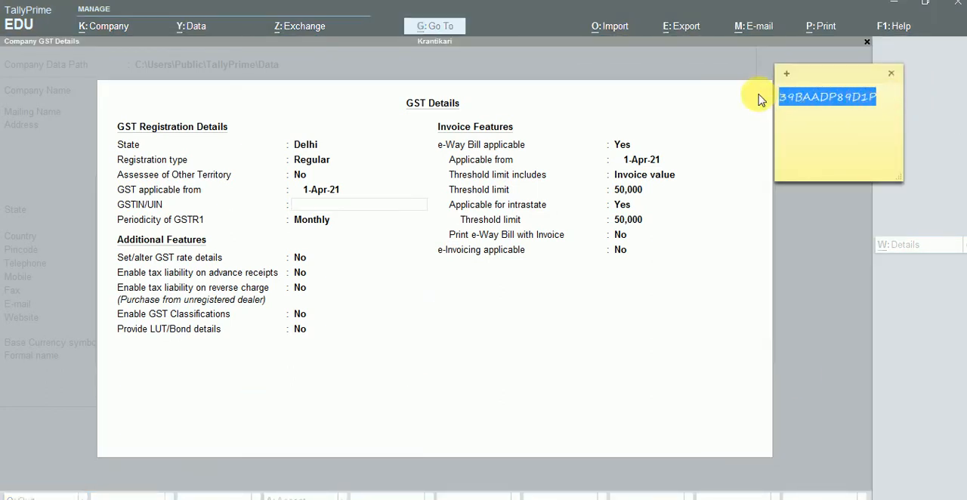
left_click(390, 204)
key("ctrl+v")
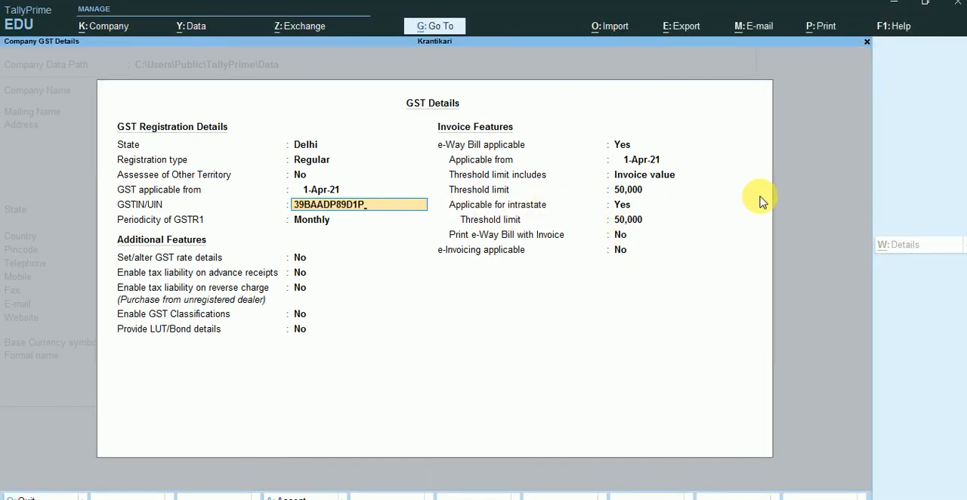
key("Return")
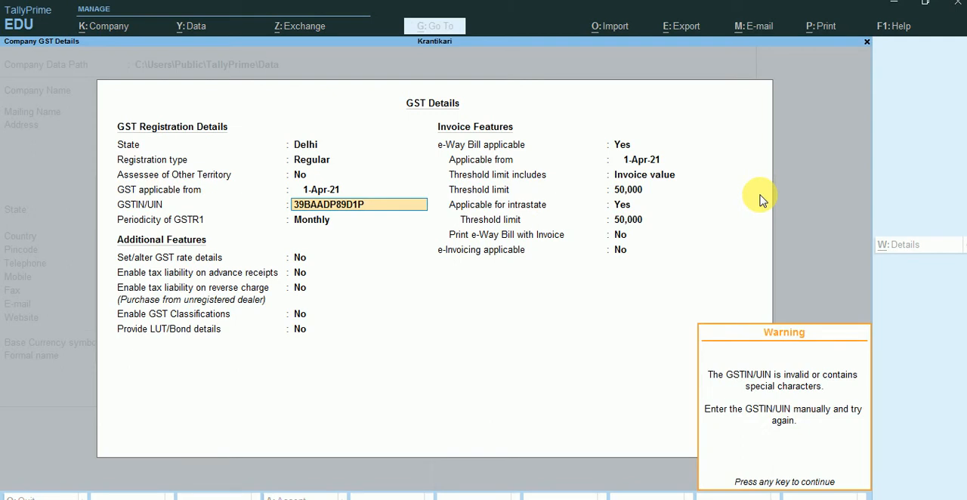
key("Return")
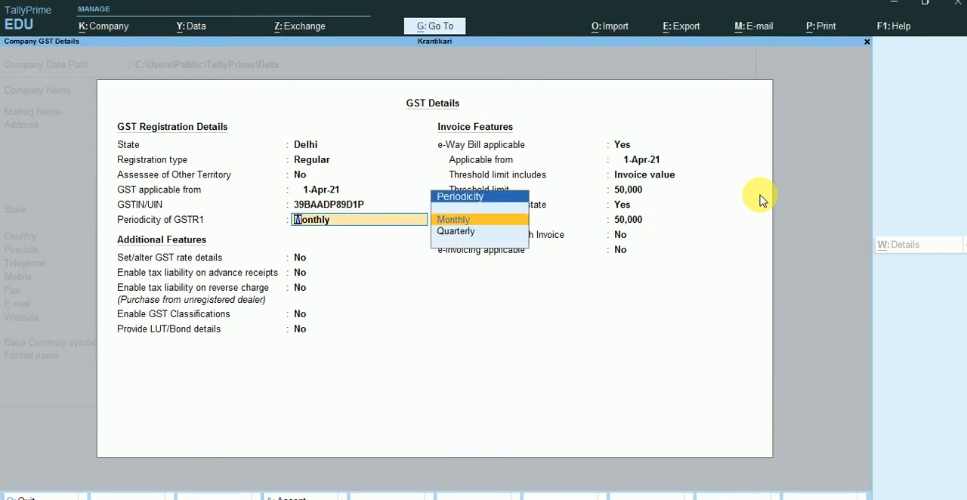
Keep the GSTR1 periodicity Monthly and enable Set/alter GST rate details to open the company's tax details
key("Return")
type("y")
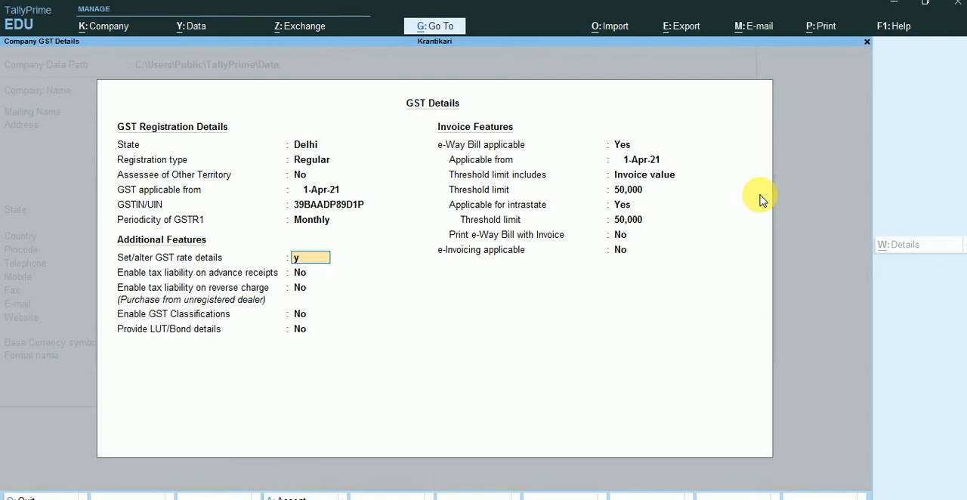
key("Return")
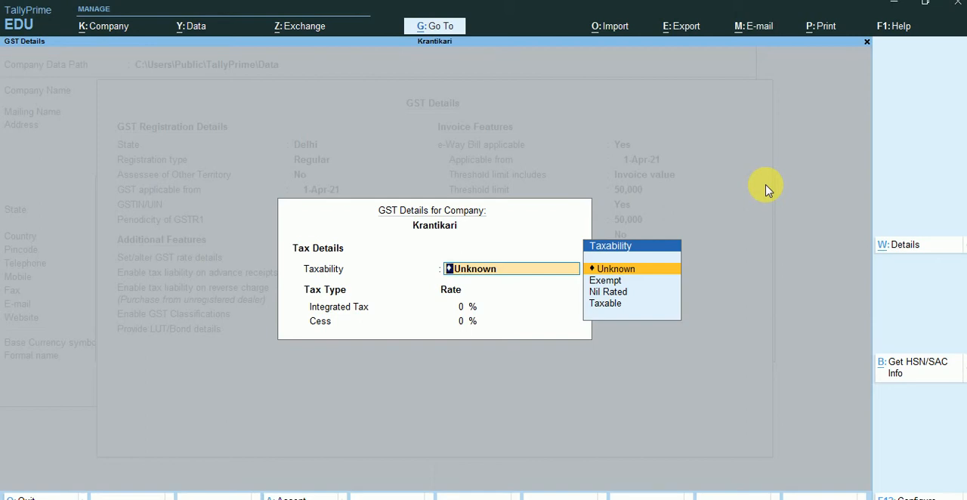
key("alt+g")
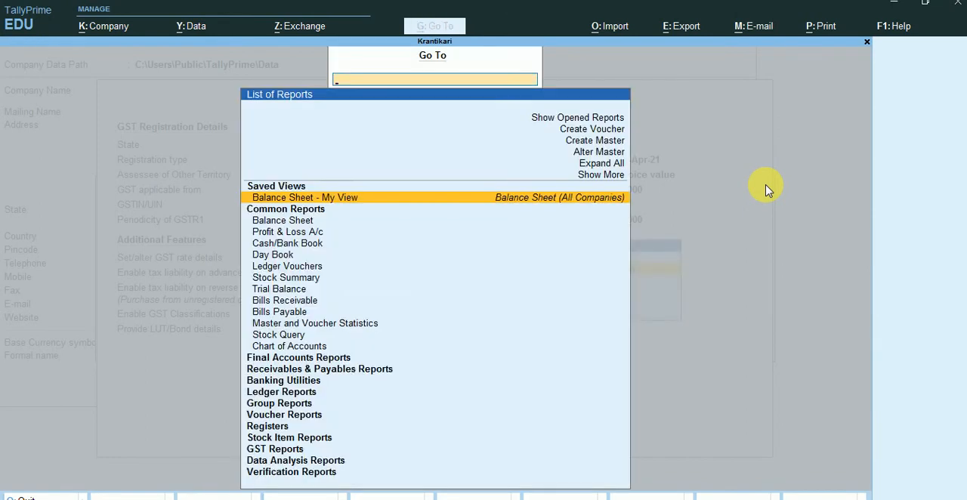
key("Escape")
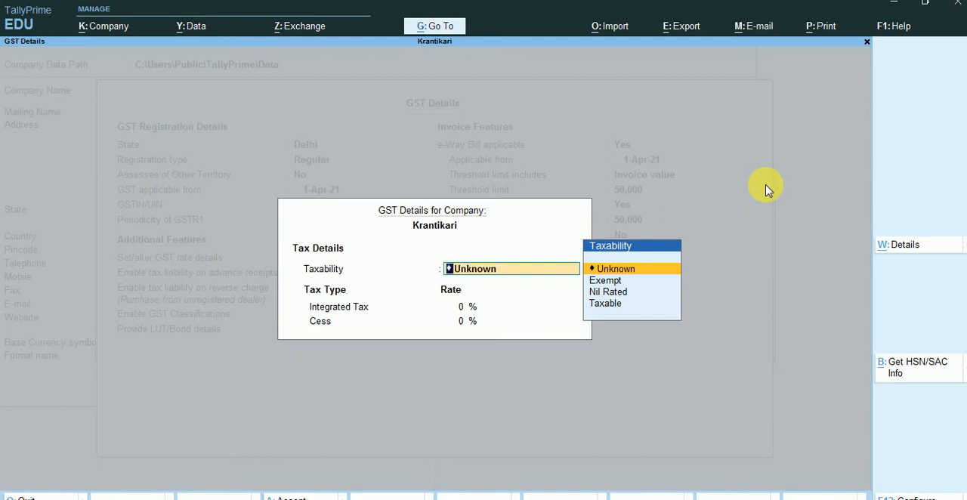
Configure the company's GST rate details to allow HSN/SAC details and show all GST tax types
key("F12")
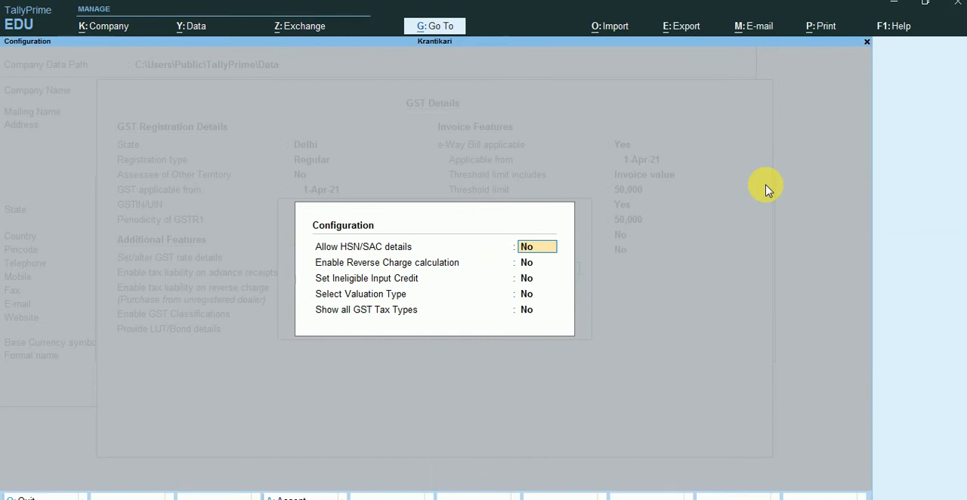
type("y")
key("Return")
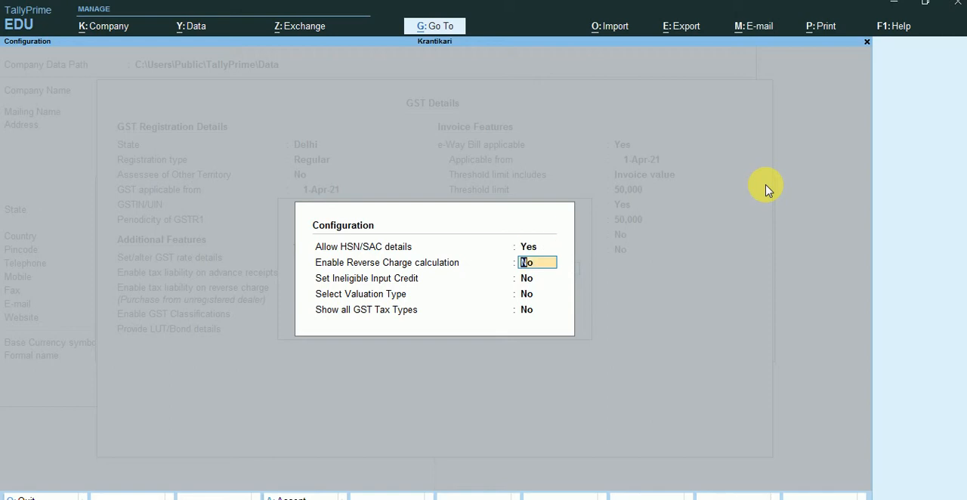
key("Return")
key("Return")
key("Return")
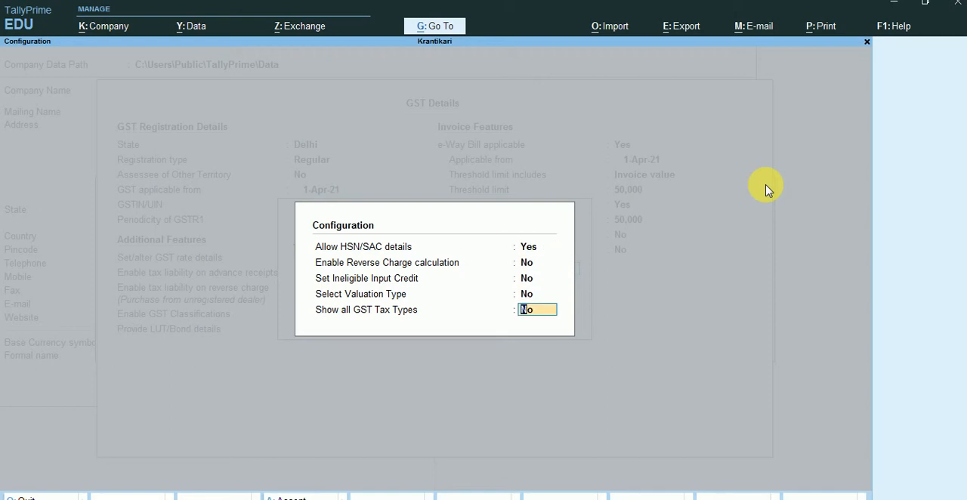
type("y")
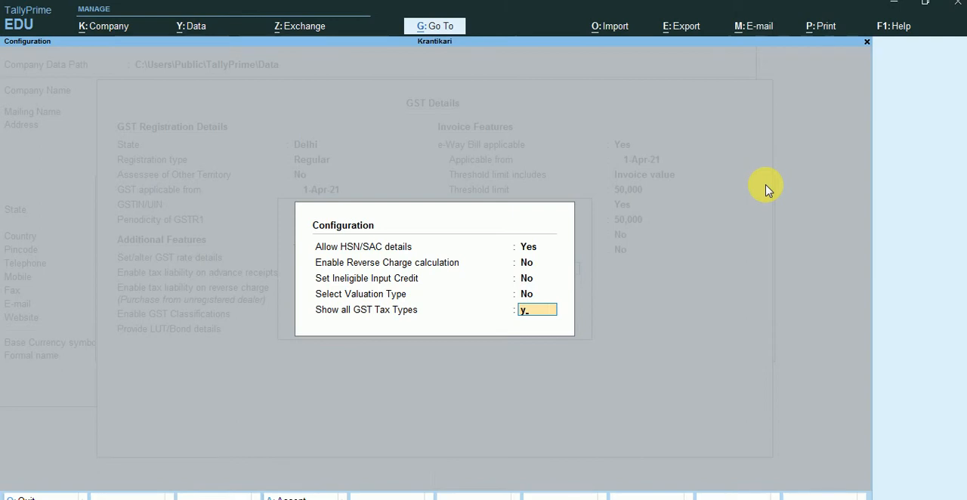
key("Return")
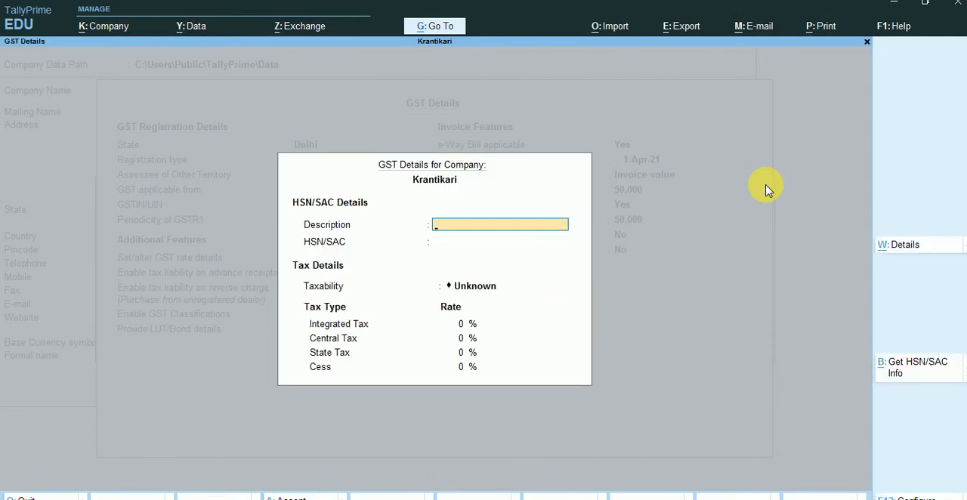
Enter Laptop as the HSN/SAC description and Dd66 as the HSN/SAC code
type("C")
key("BackSpace")
type("Laptop")
key("Return")
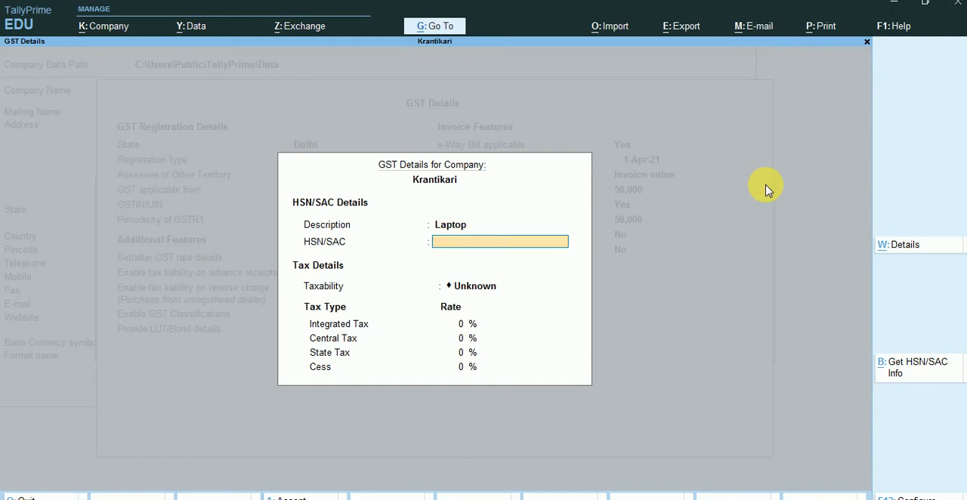
type("Dd66")
key("Return")
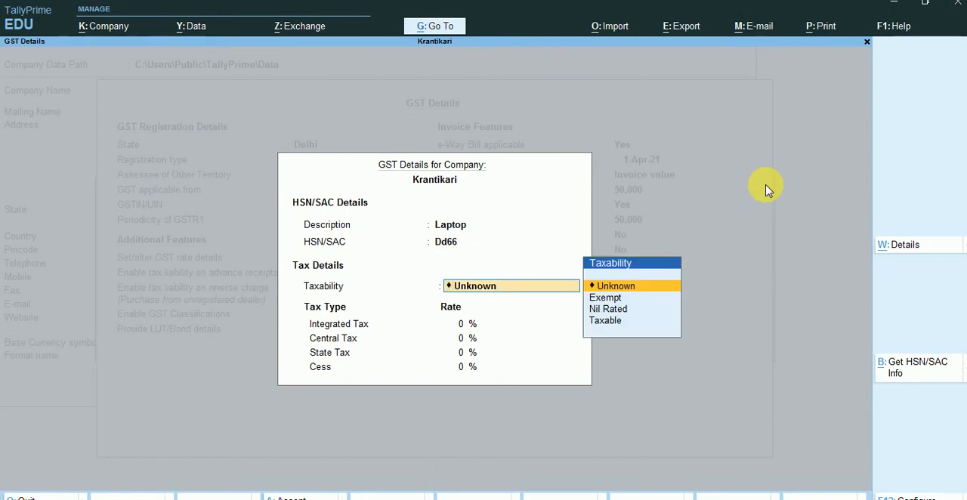
Set the taxability to Taxable with rates of 18% Integrated Tax, 9% Central Tax and 9% State Tax
left_click(593, 325)
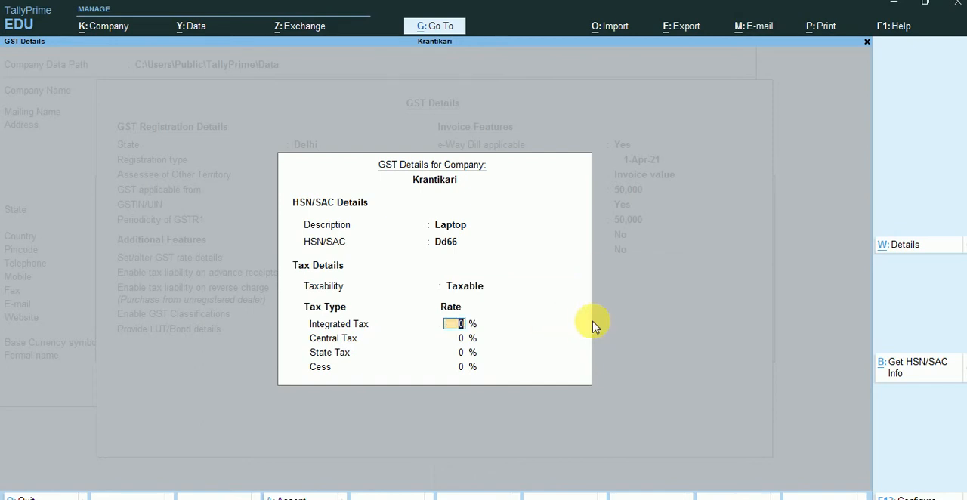
type("8")
key("BackSpace")
type("18")
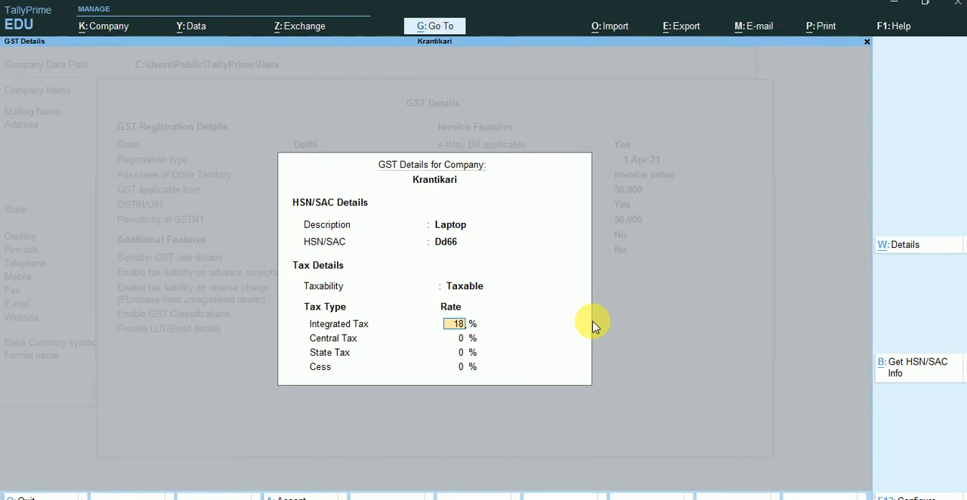
key("Return")
type("9")
key("Return")
Leave Cess at 0% and keep advance receipts, reverse charge, GST Classifications and LUT/Bond details set to No
key("Return")
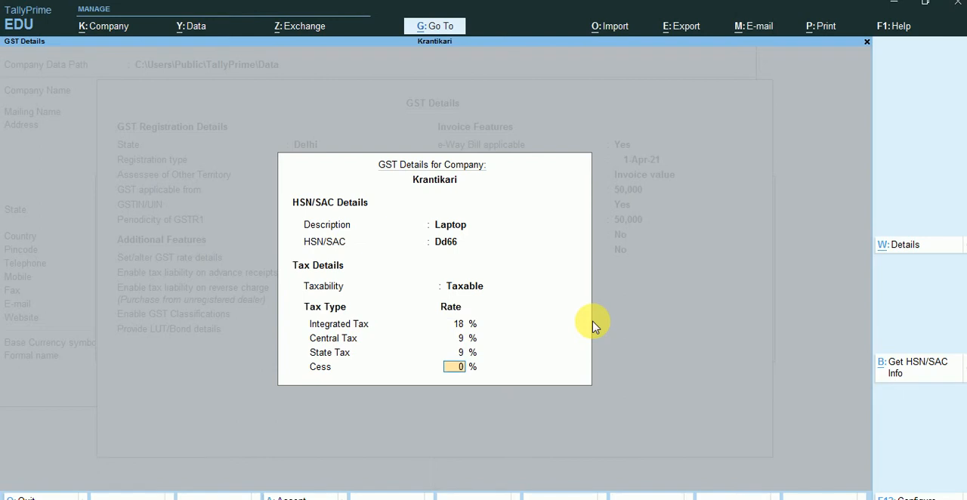
key("Return")
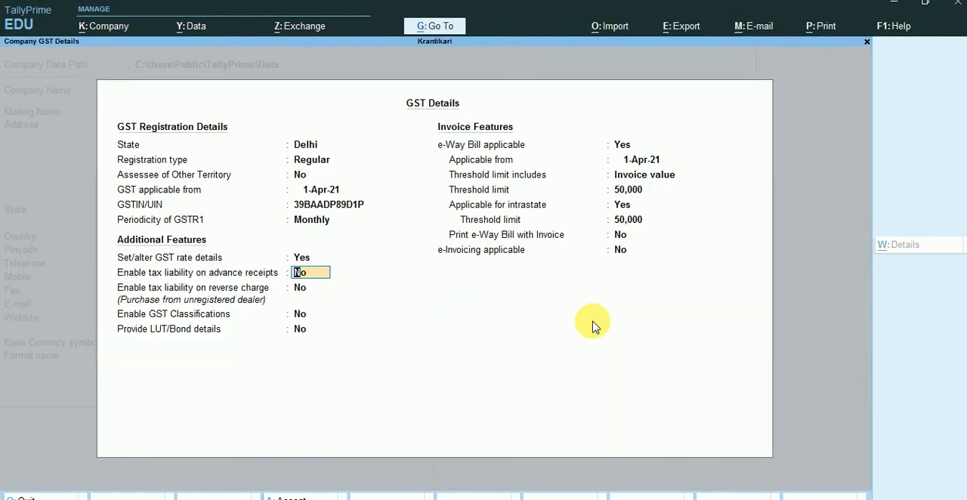
key("Return")
key("Return")
key("Return")
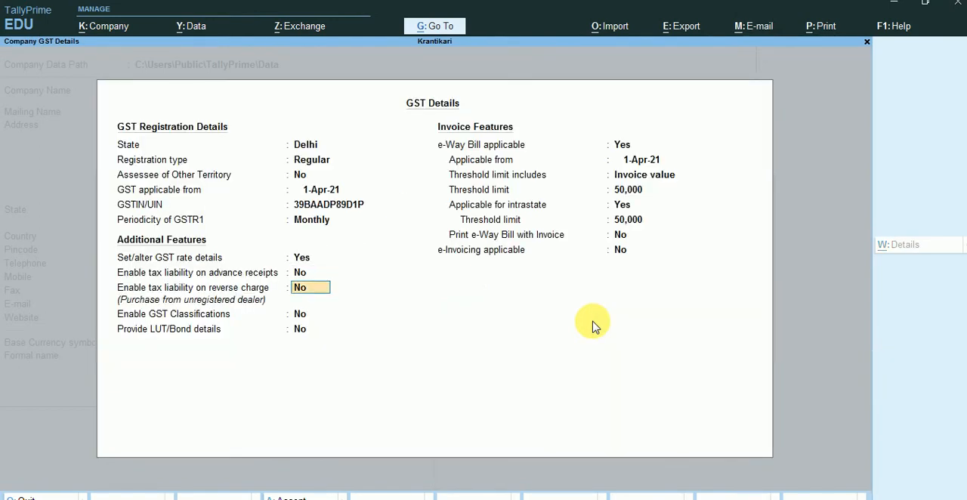
key("Return")
key("Return")
key("Return")
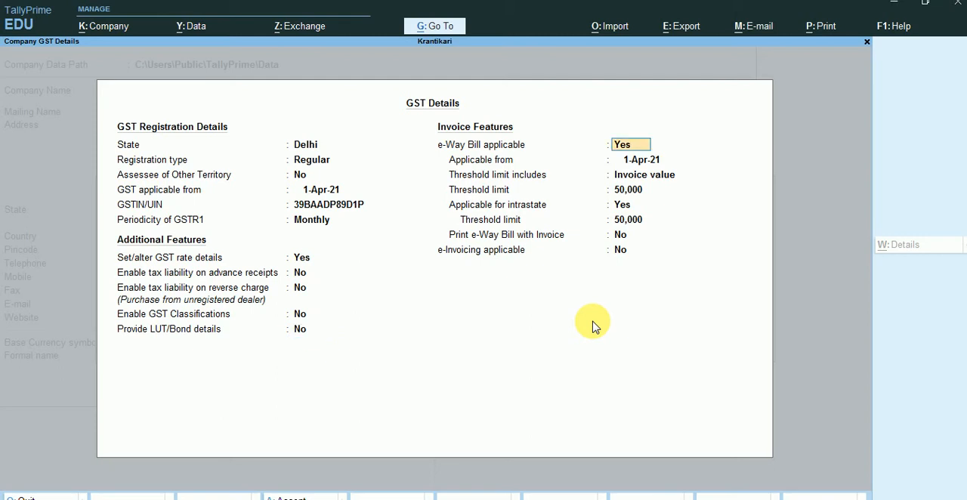
Keep e-Way Bill applicable with 50,000 threshold limits and e-Invoicing at No, and accept the company features
key("Return")
key("Return")
key("Return")
key("Return")
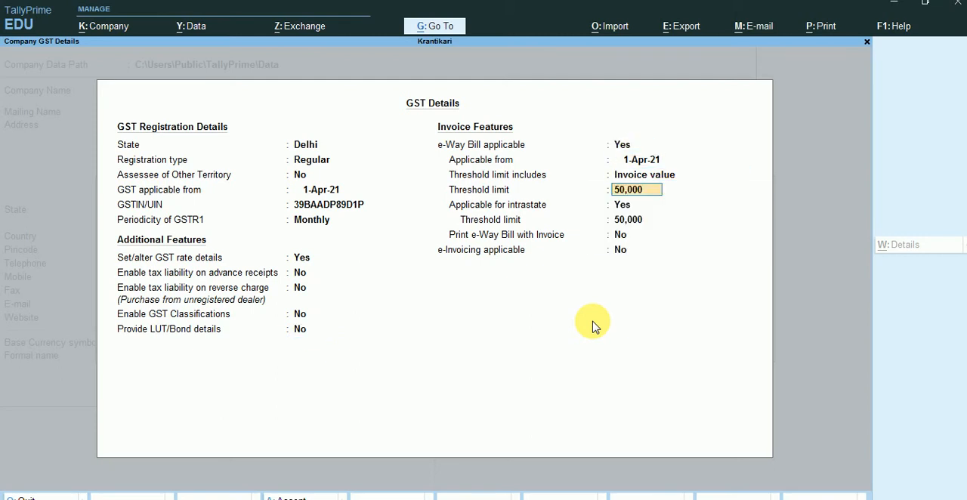
key("Return")
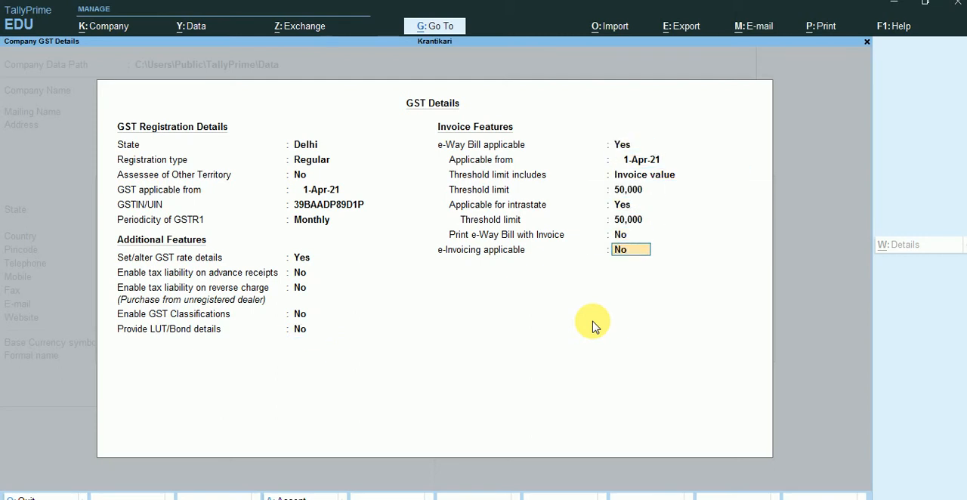
key("Return")
key("Return")
key("Return")
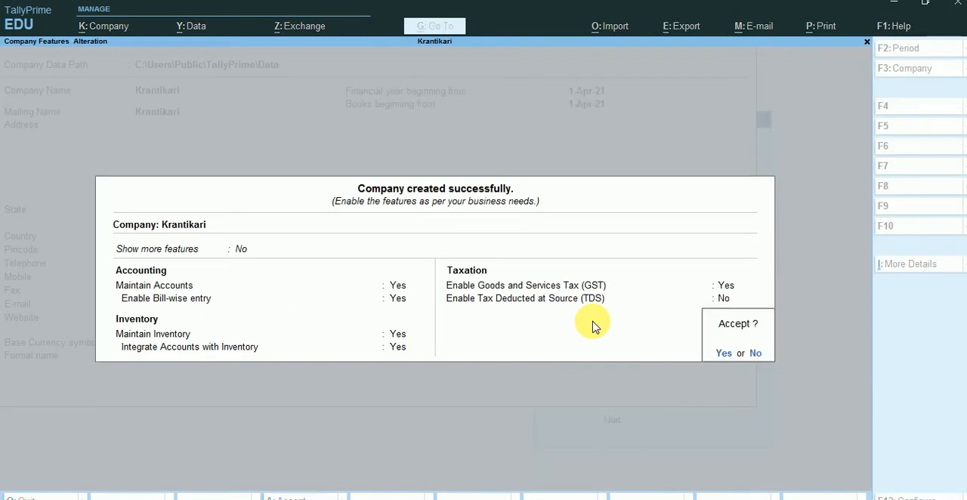
key("Return")
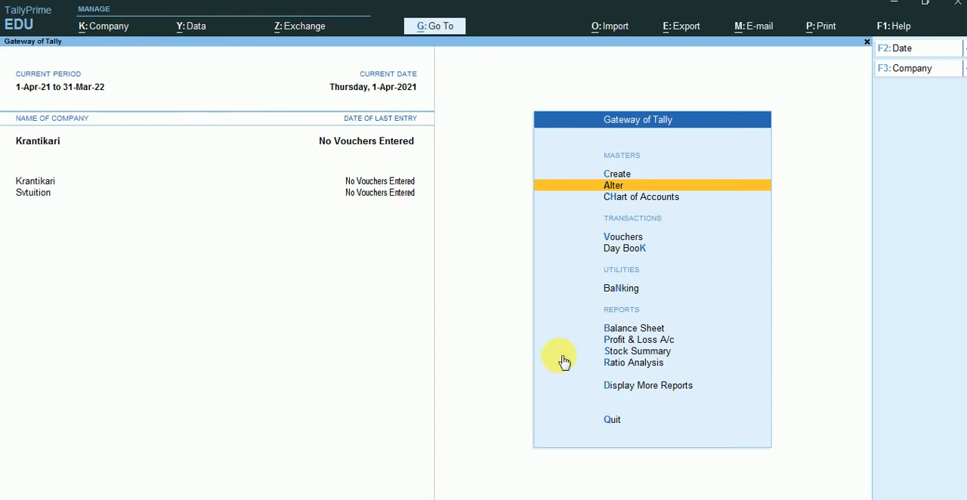
left_click(644, 198)
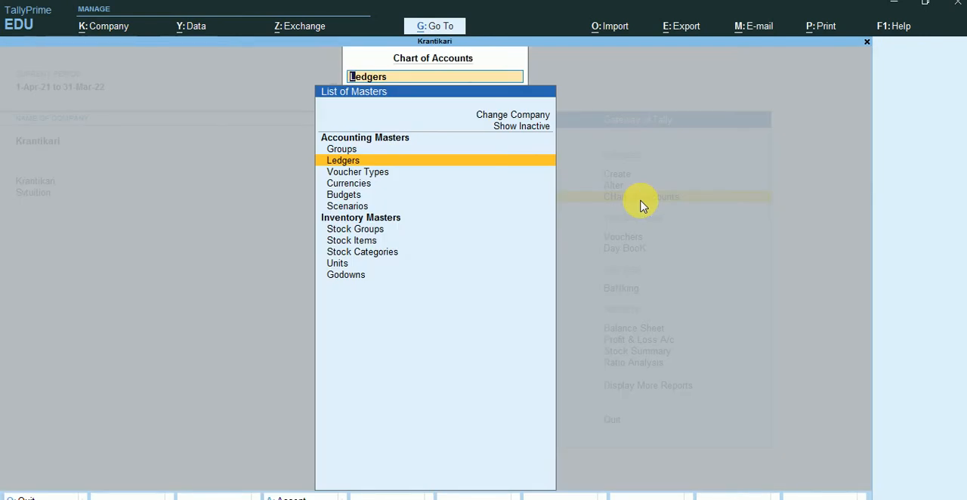
type("g")
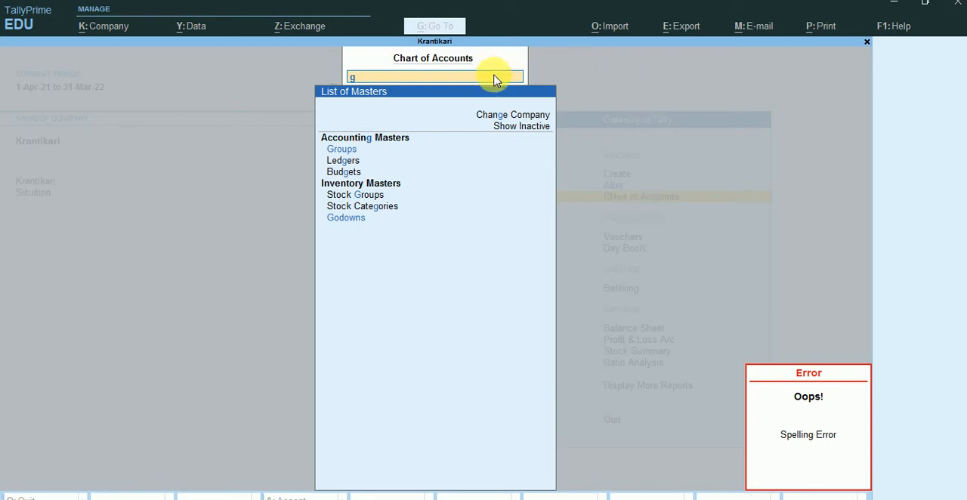
key("Return")
key("BackSpace")
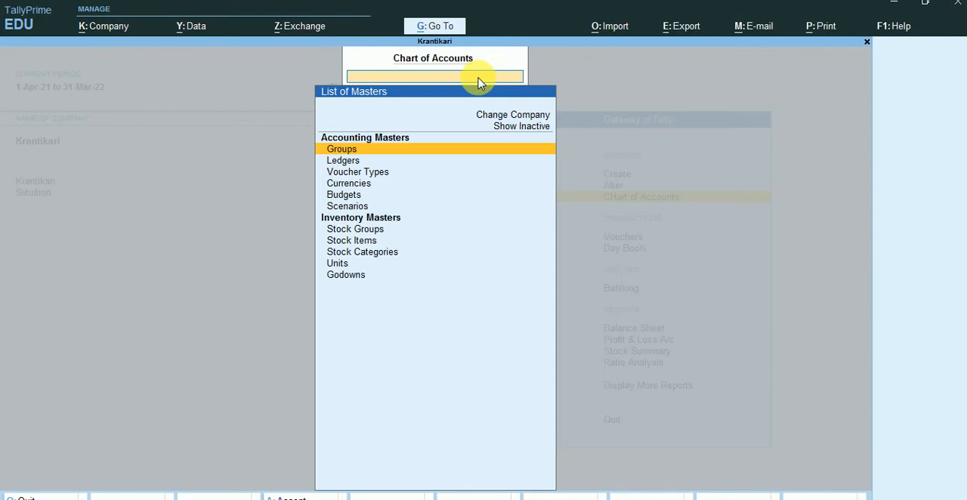
type("G")
key("Return")
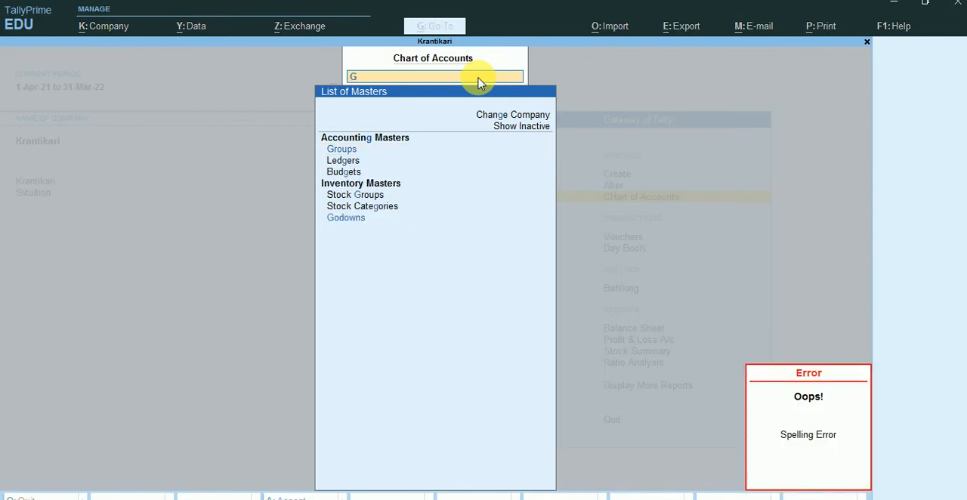
key("BackSpace")
key("Escape")
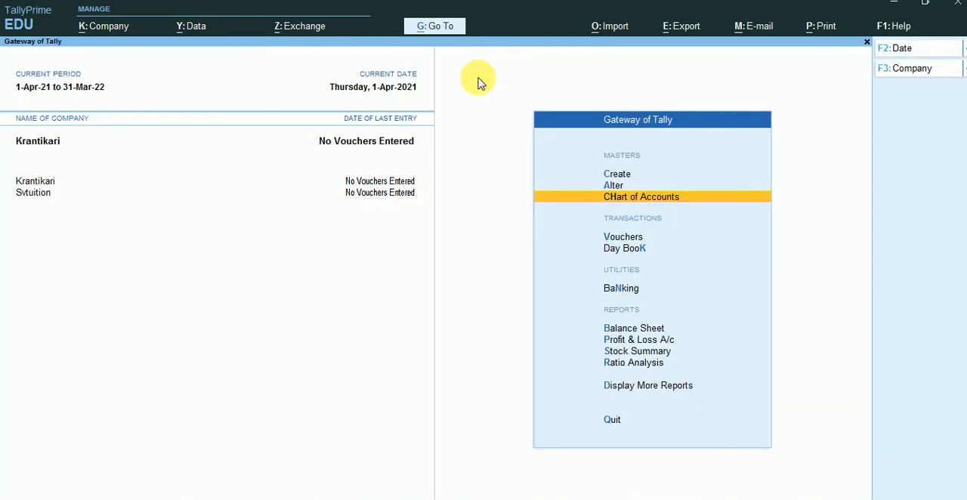
View the list of account groups in the Chart of Accounts
left_click(641, 206)
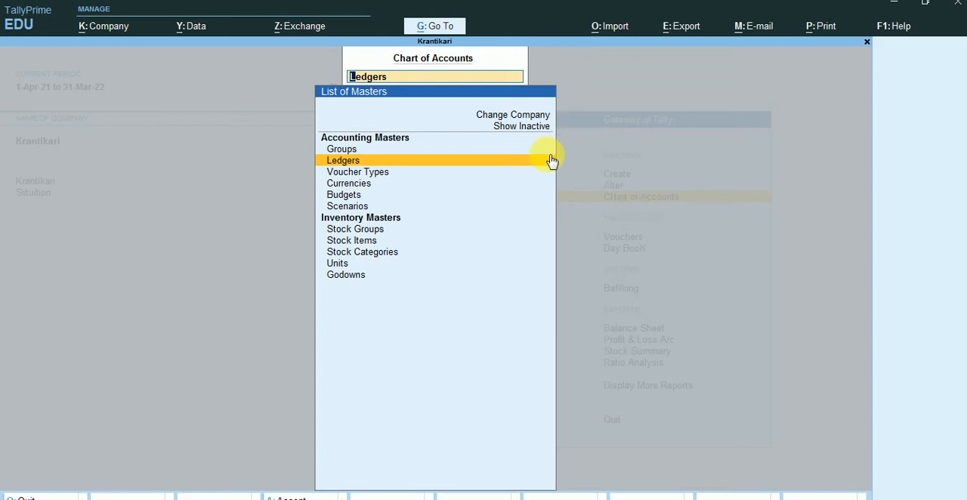
type("g")
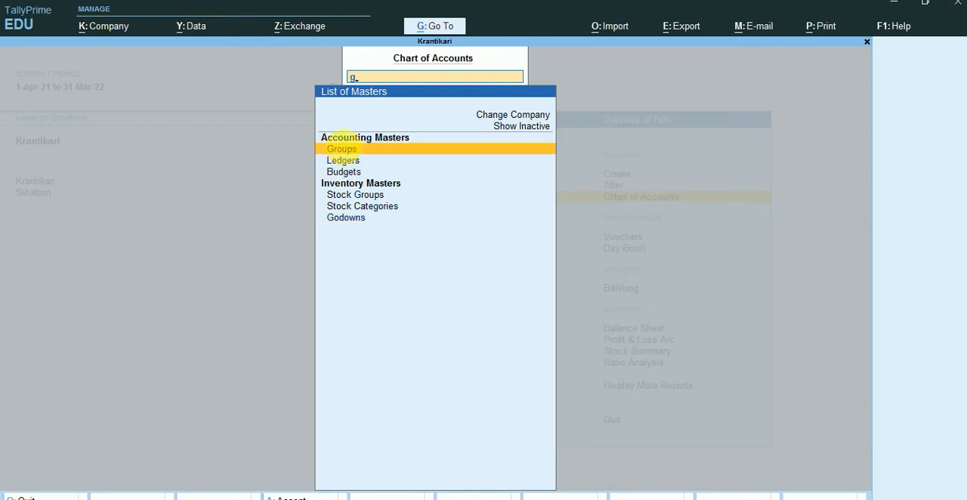
left_click(344, 150)
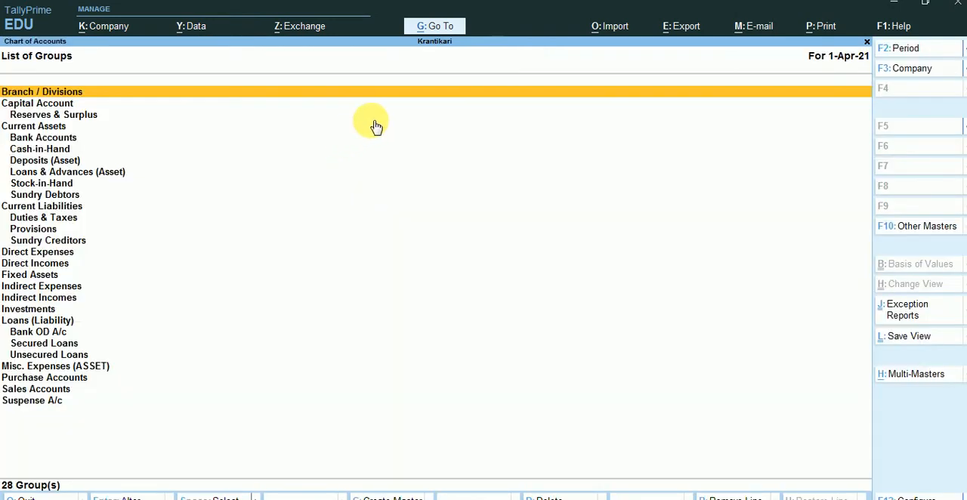
key("Escape")
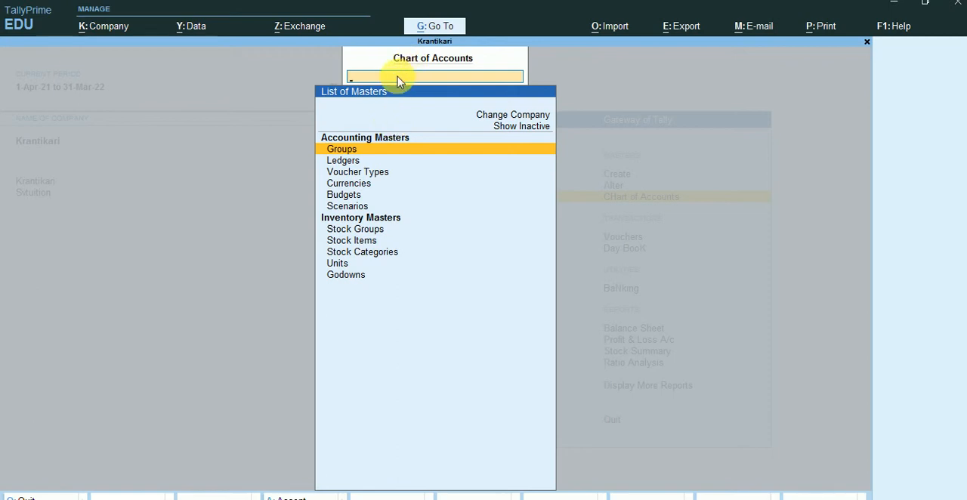
type("G")
key("Return")
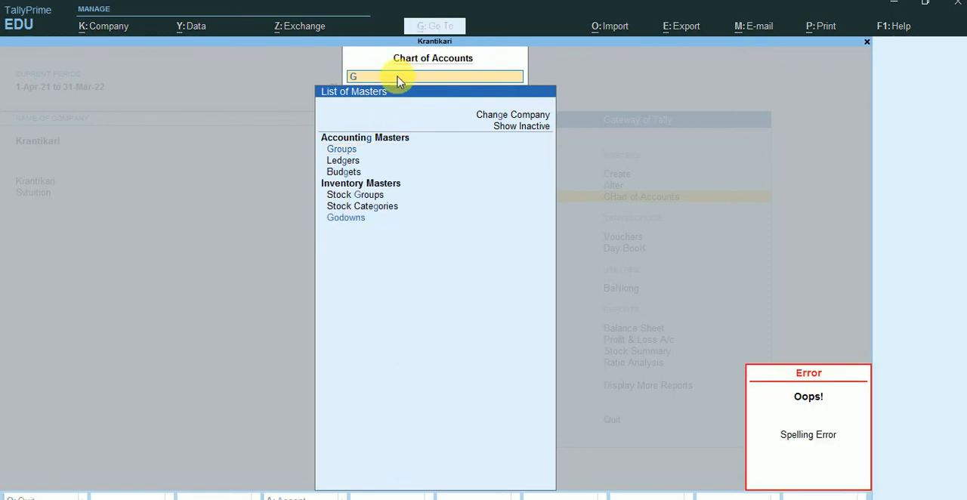
key("BackSpace")
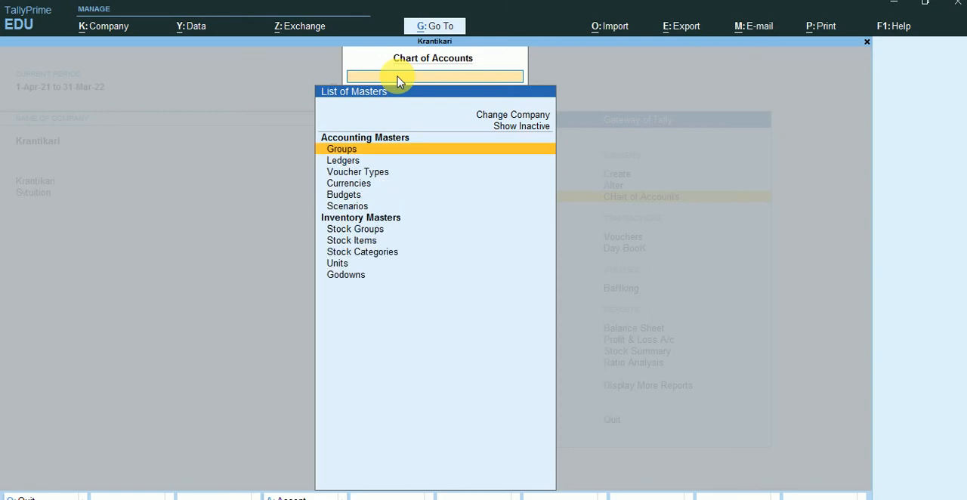
key("Escape")
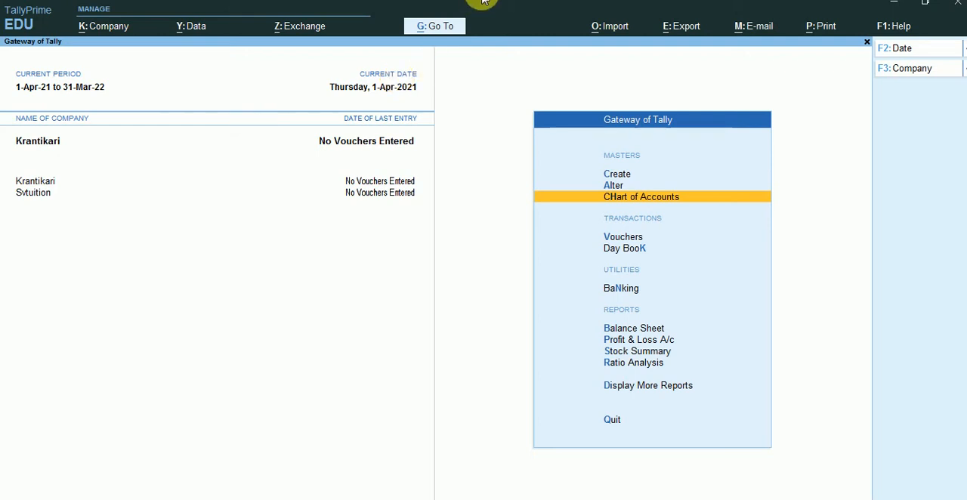
Start a new ledger named CGST without an alias
left_click(618, 174)
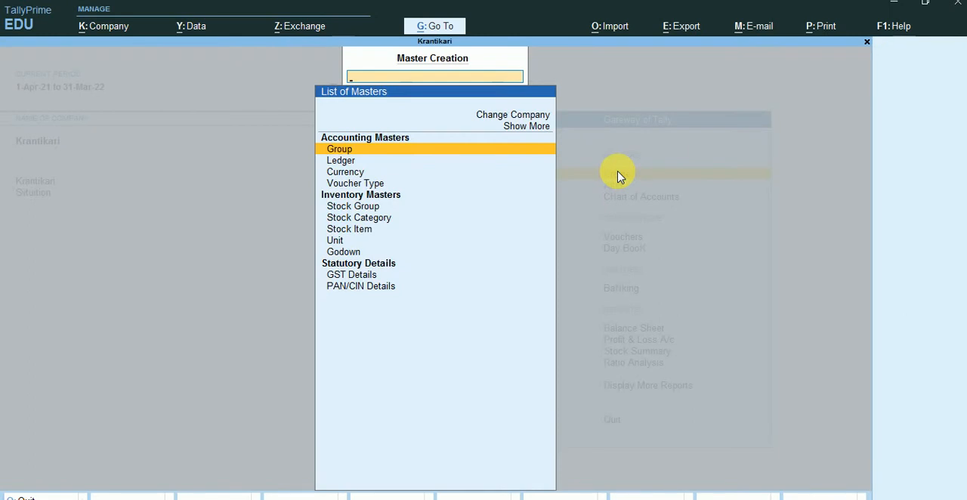
left_click(374, 161)
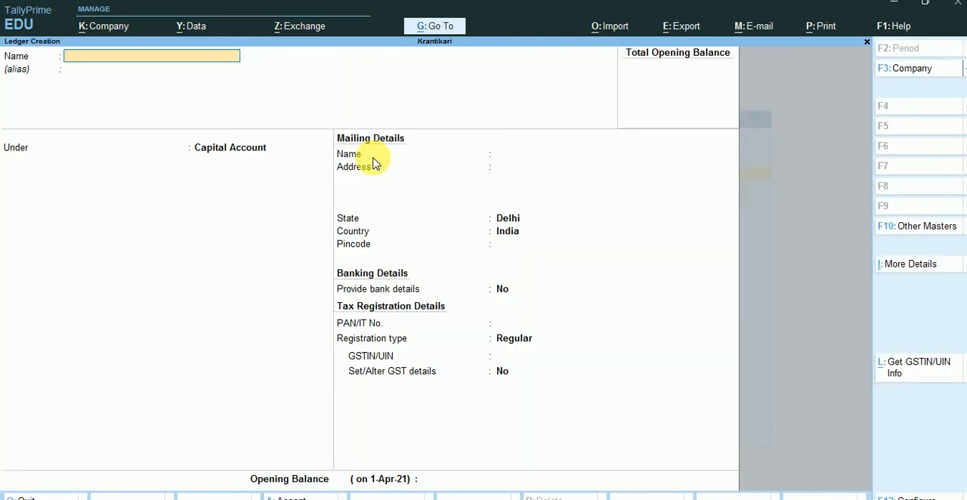
type("CGST")
key("Return")
key("Return")
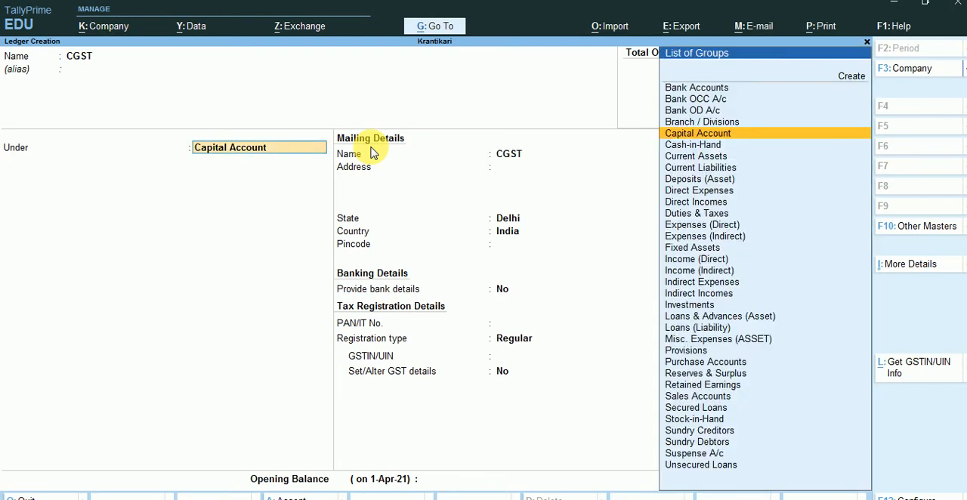
Place the CGST ledger under Duties & Taxes with GST as duty type and Central Tax as tax type
type("Duty")
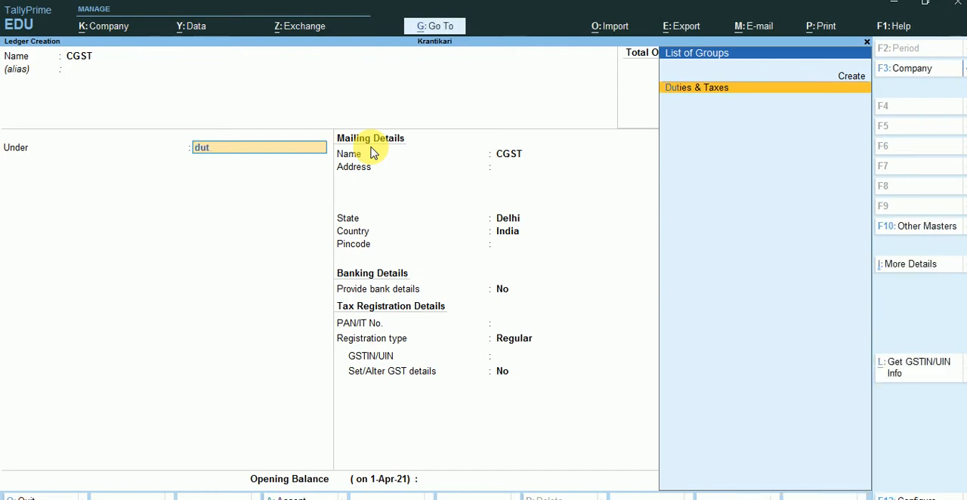
key("Return")
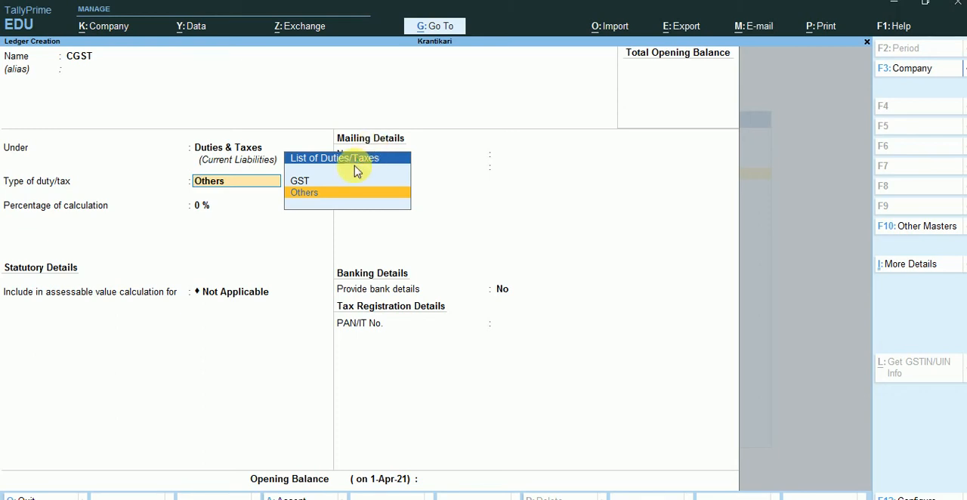
left_click(299, 183)
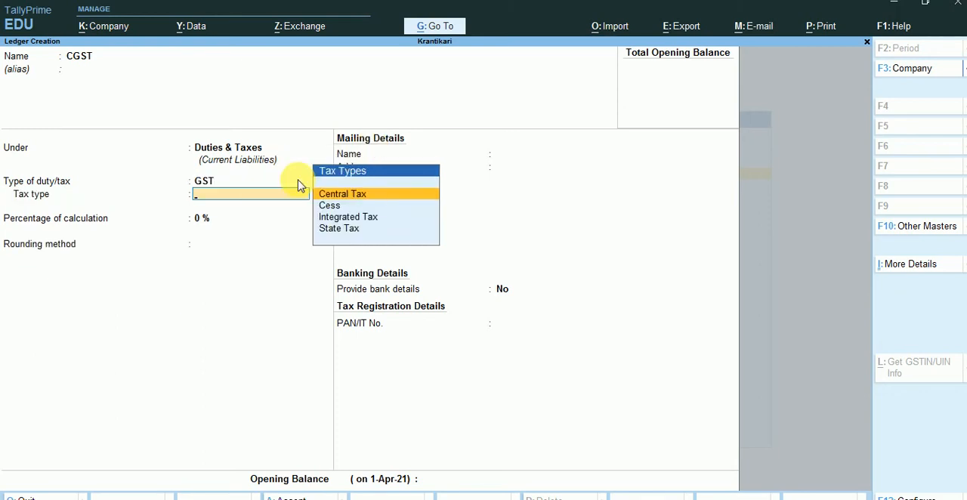
key("Return")
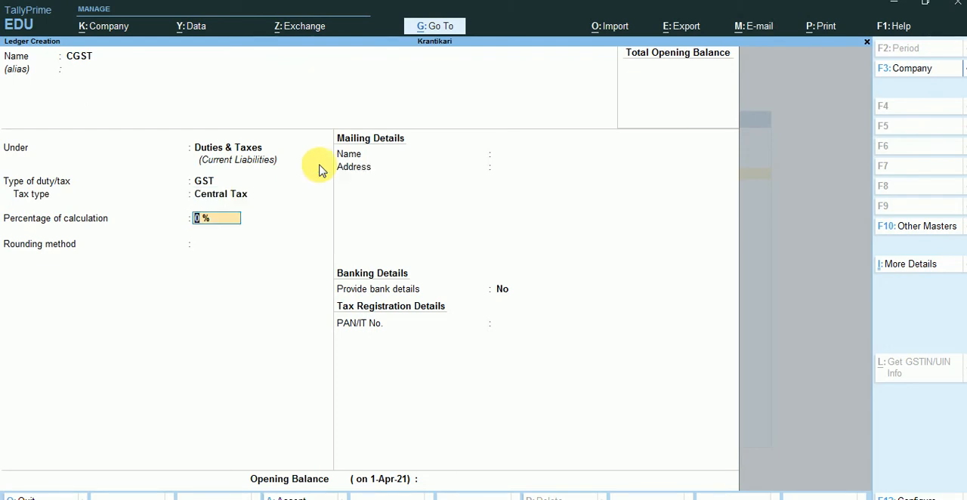
Set the CGST ledger's percentage of calculation to 9% with rounding Not Applicable, and save the ledger without bank details
type("9")
key("Return")
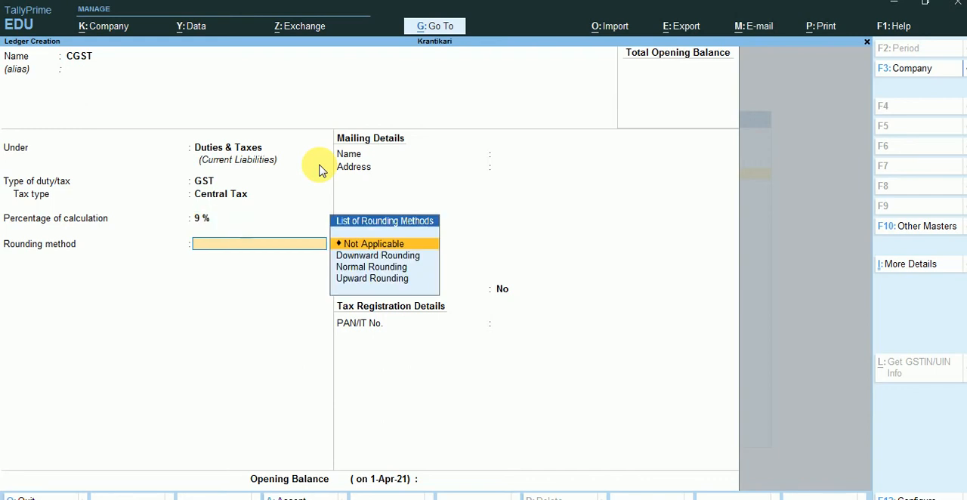
key("Return")
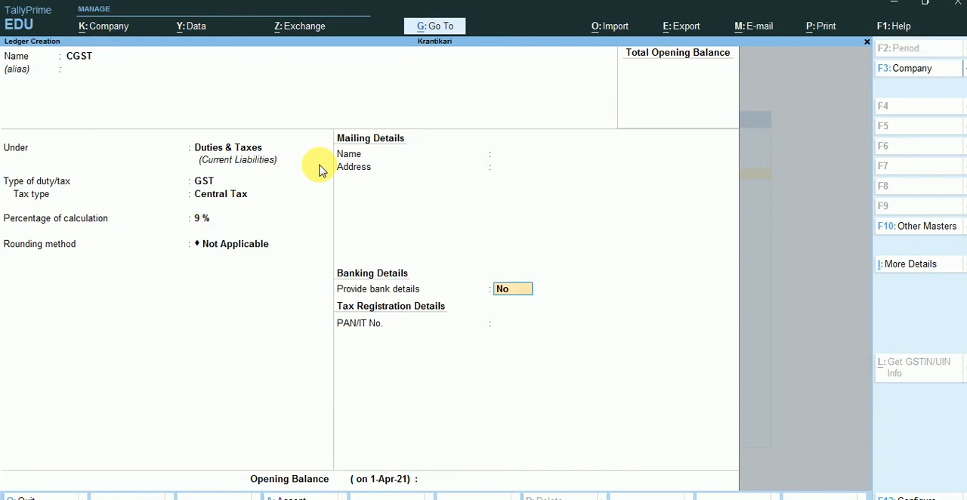
key("Return")
key("Return")
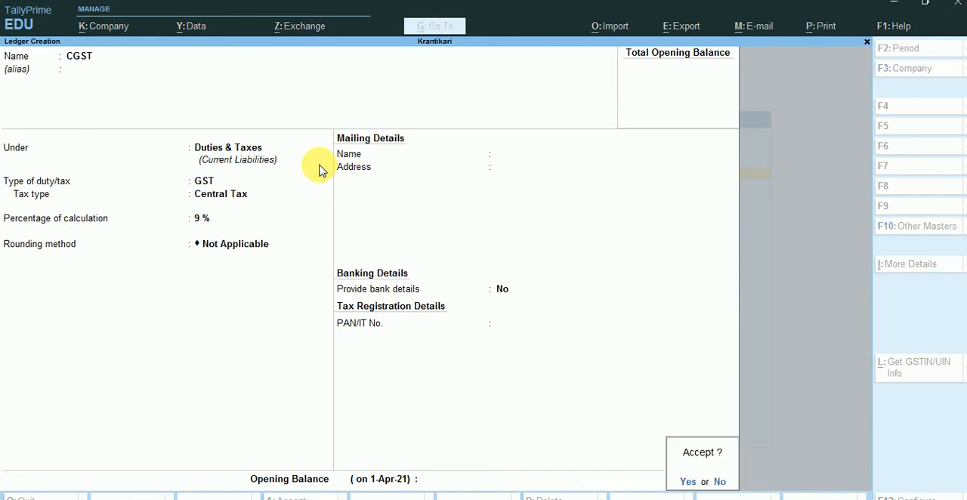
key("Return")
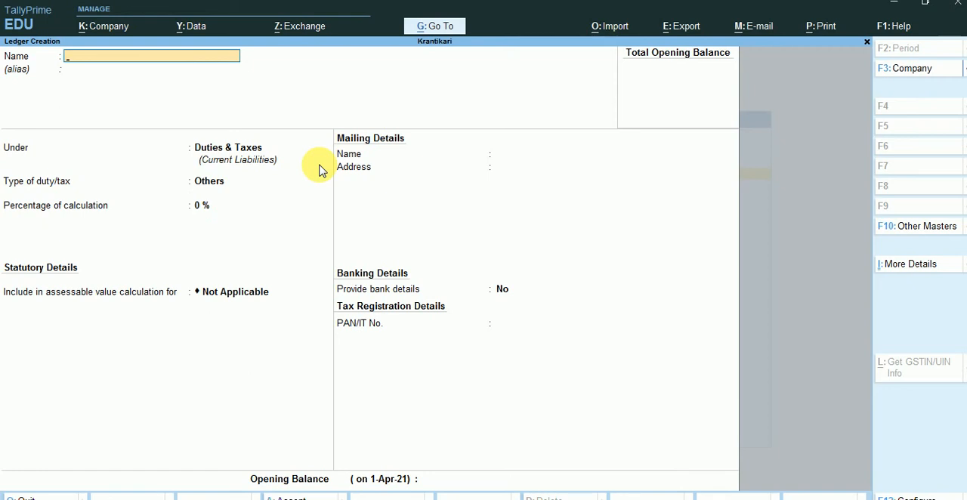
Start a ledger named SGST under Duties & Taxes with GST as duty type and State Tax as tax type
type("SGS")
key("Return")
key("Return")
key("Return")
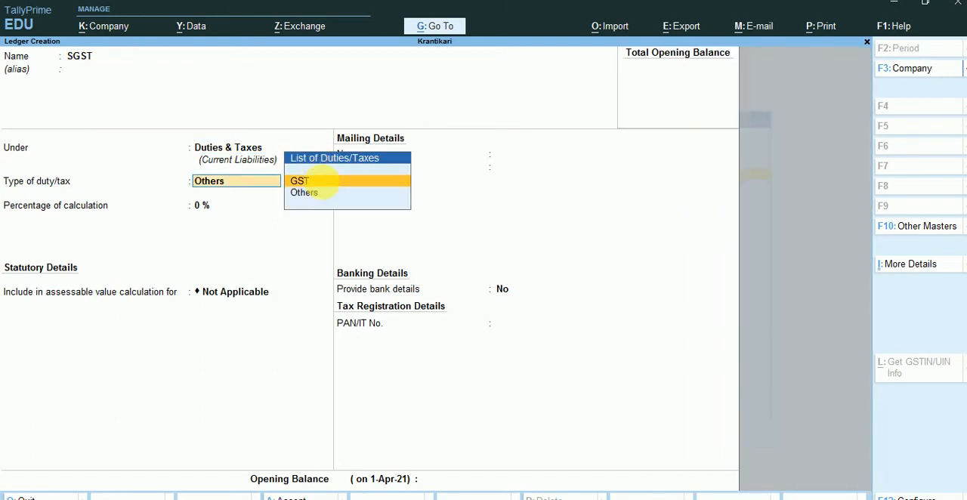
left_click(327, 188)
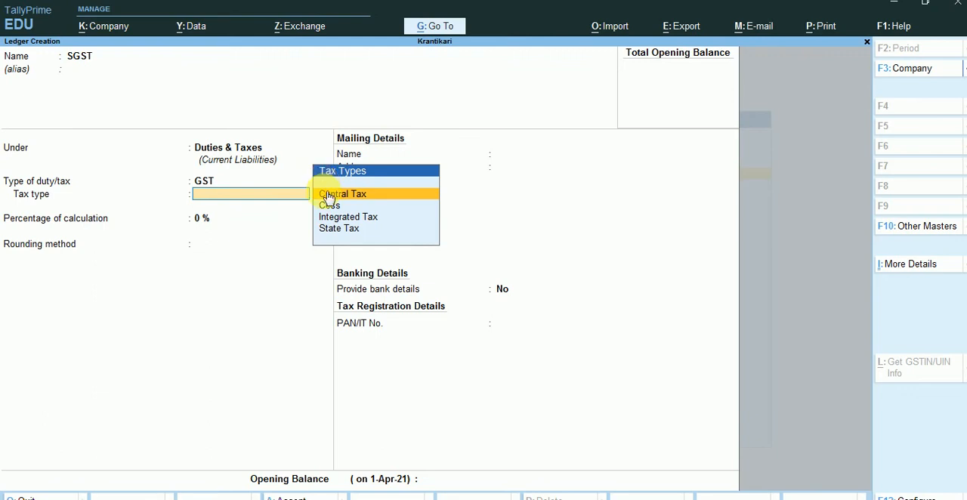
left_click(353, 228)
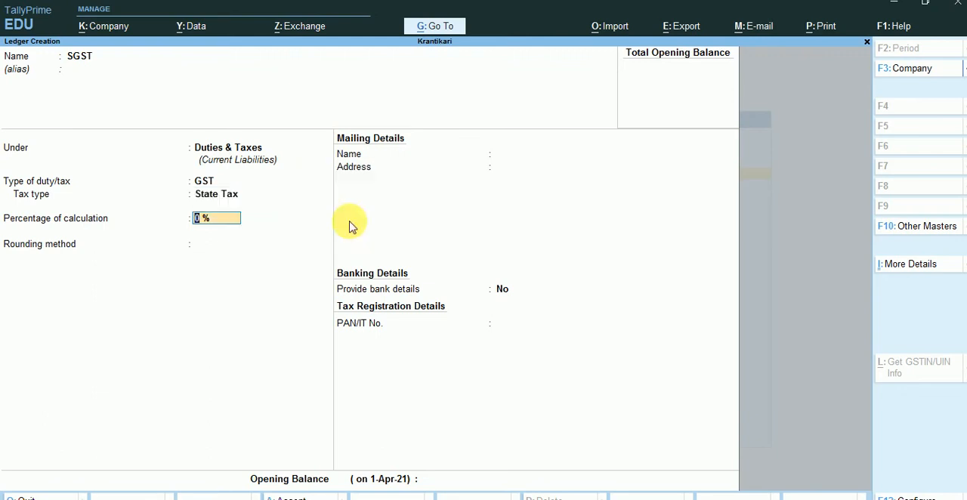
Set the SGST ledger's percentage of calculation to 9% with rounding Not Applicable, and save the ledger without an opening balance
type("9")
key("Return")
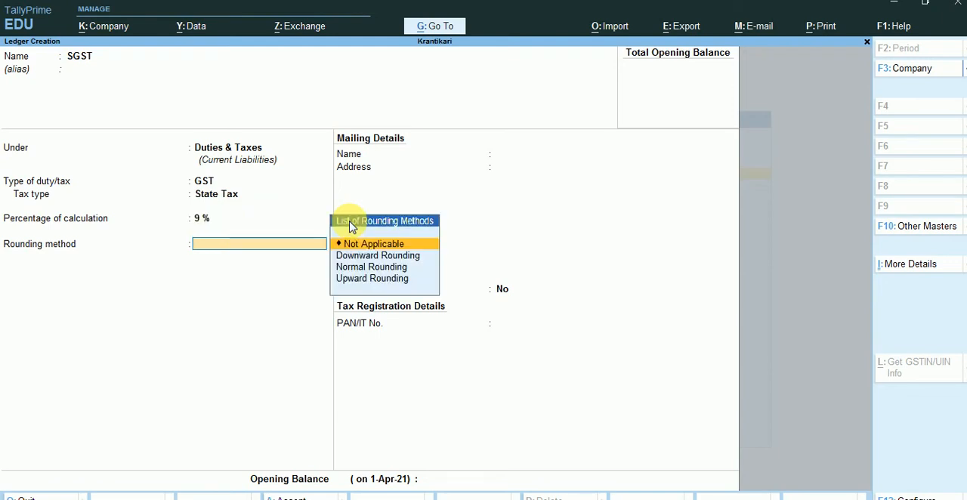
key("Return")
key("Return")
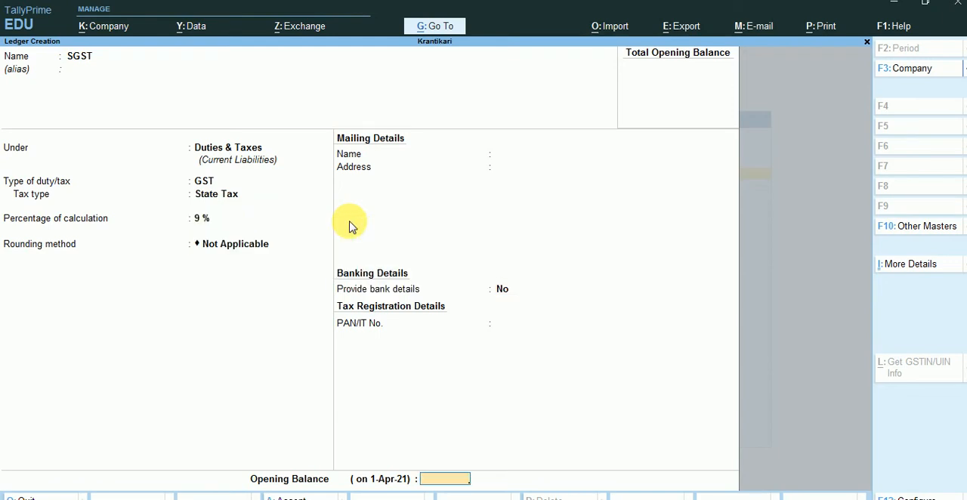
key("Return")
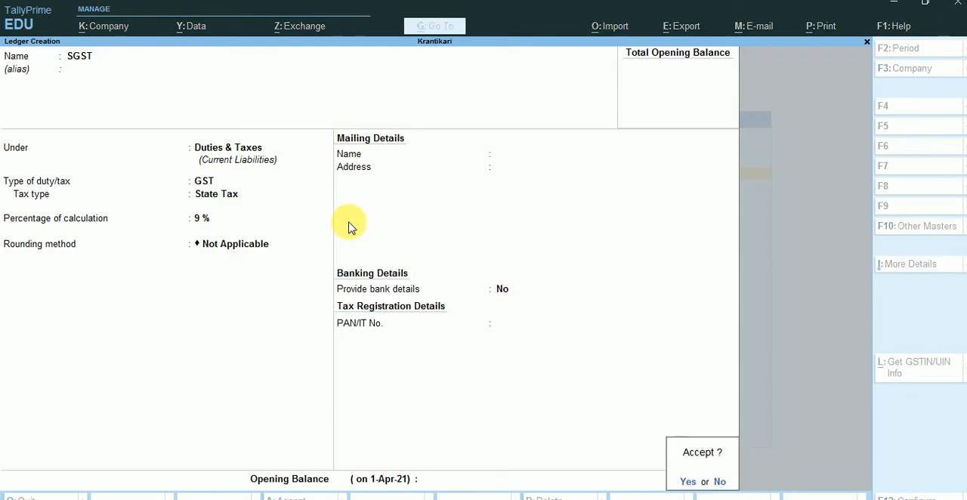
key("Return")
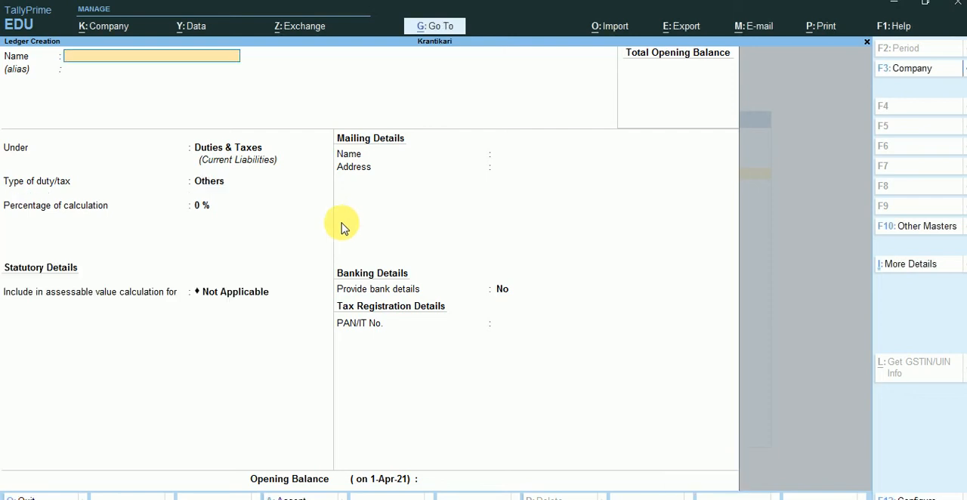
Start a ledger named IGST under Duties & Taxes with GST as duty type and Integrated Tax as tax type
type("IGST")
key("Return")
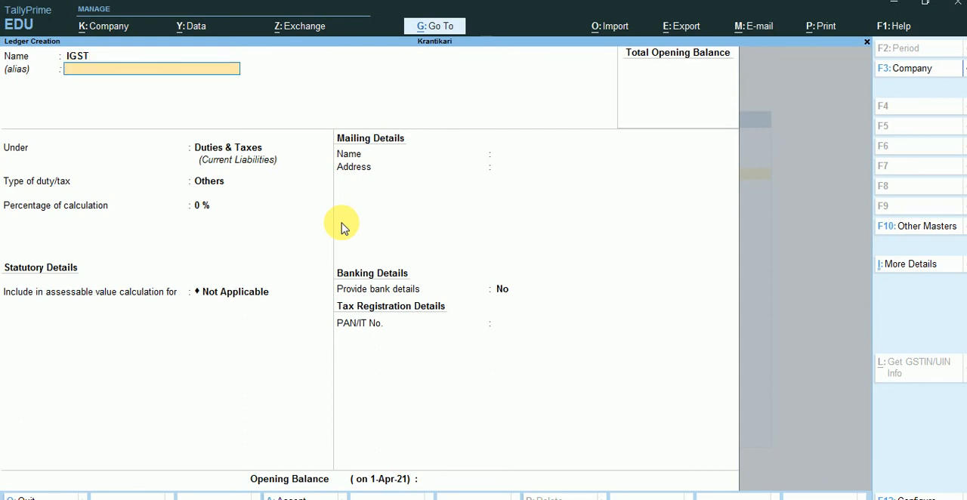
key("Return")
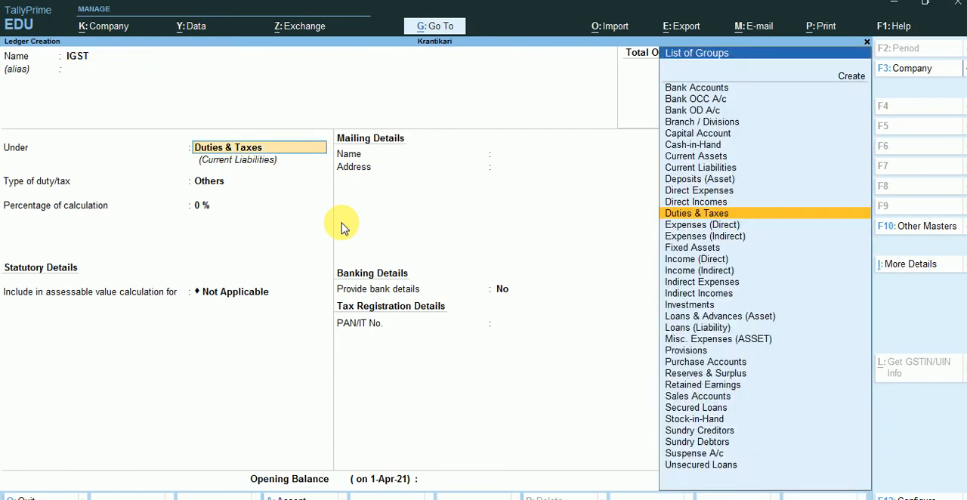
key("Return")
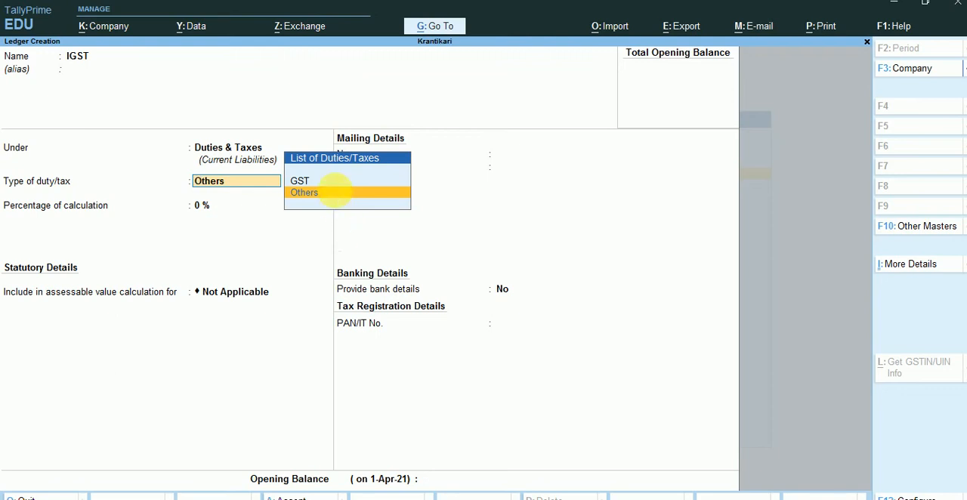
left_click(315, 184)
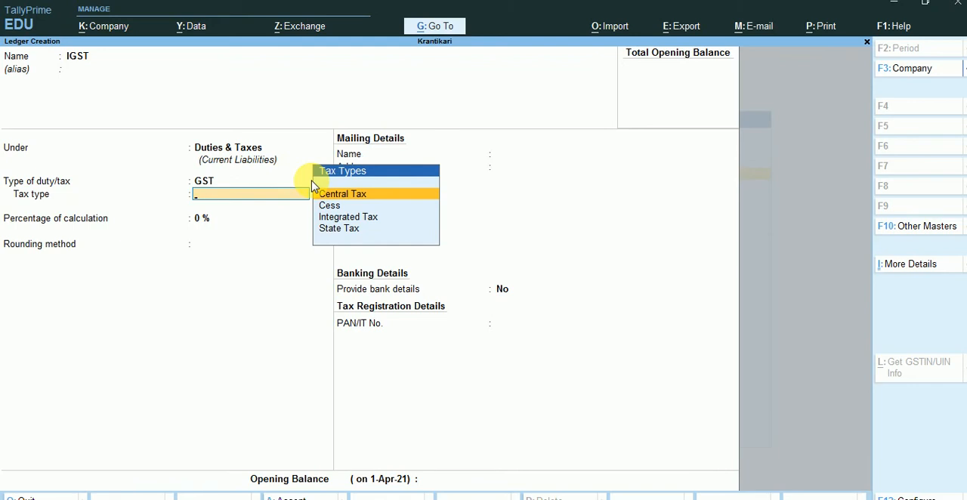
left_click(331, 221)
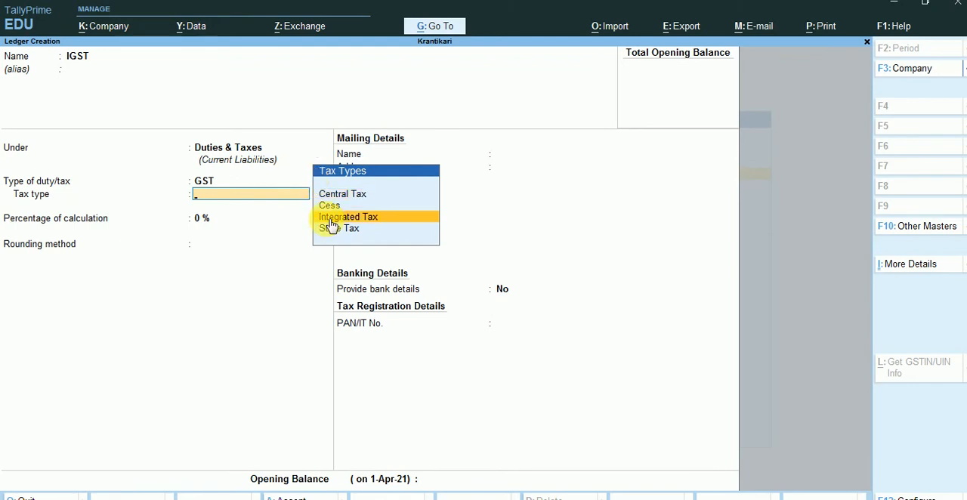
left_click(330, 220)
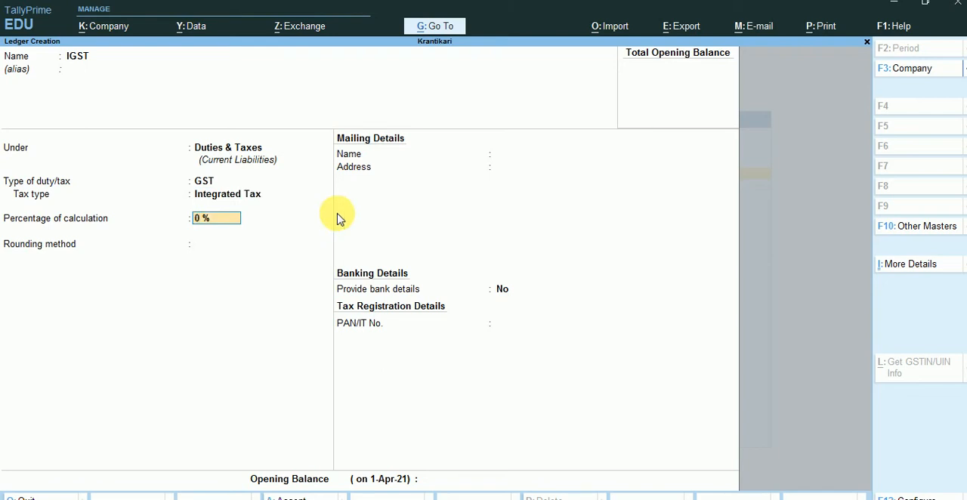
Set the IGST ledger's percentage of calculation to 18% with rounding Not Applicable, save the ledger, and return to the Gateway of Tally
type("8")
key("BackSpace")
type("18")
key("Return")
key("Return")
key("Return")
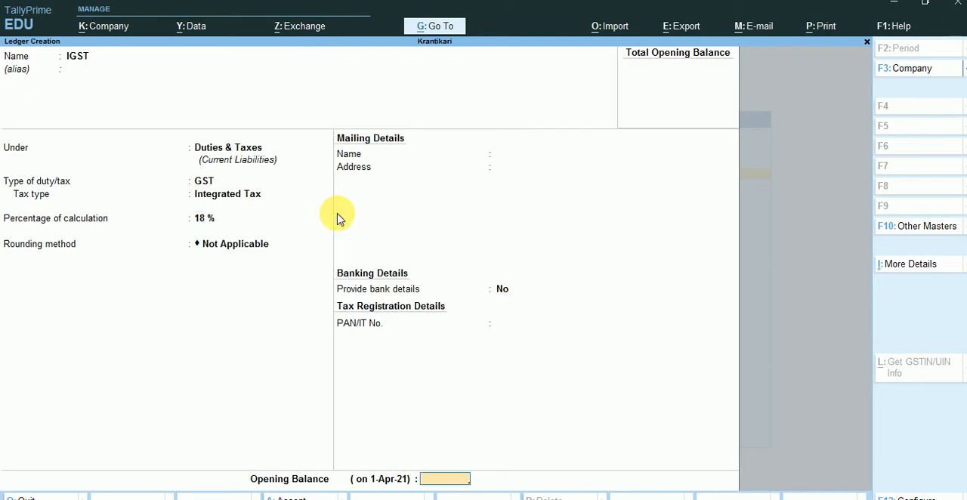
key("Return")
key("Return")
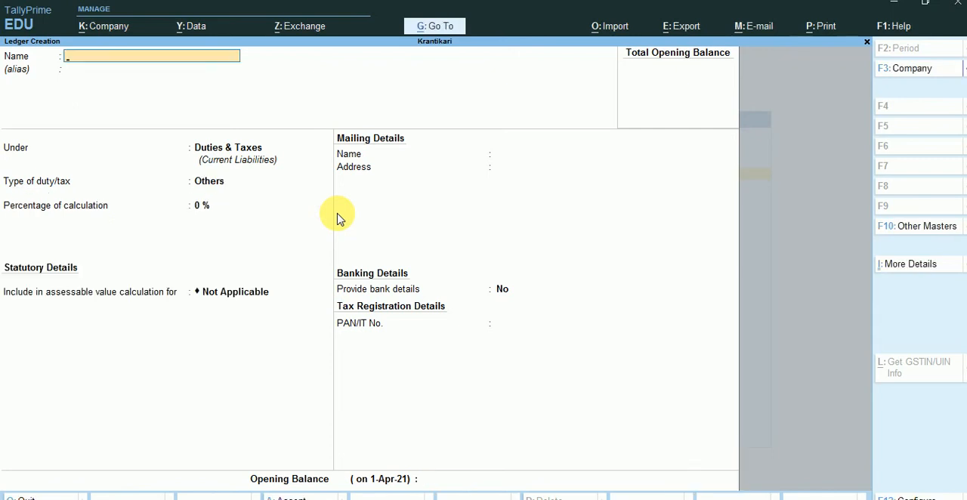
key("Escape")
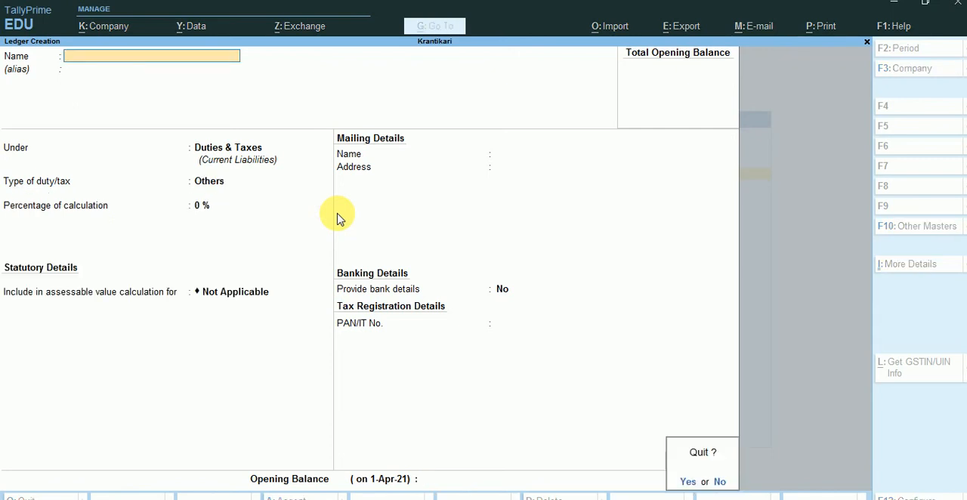
key("Return")
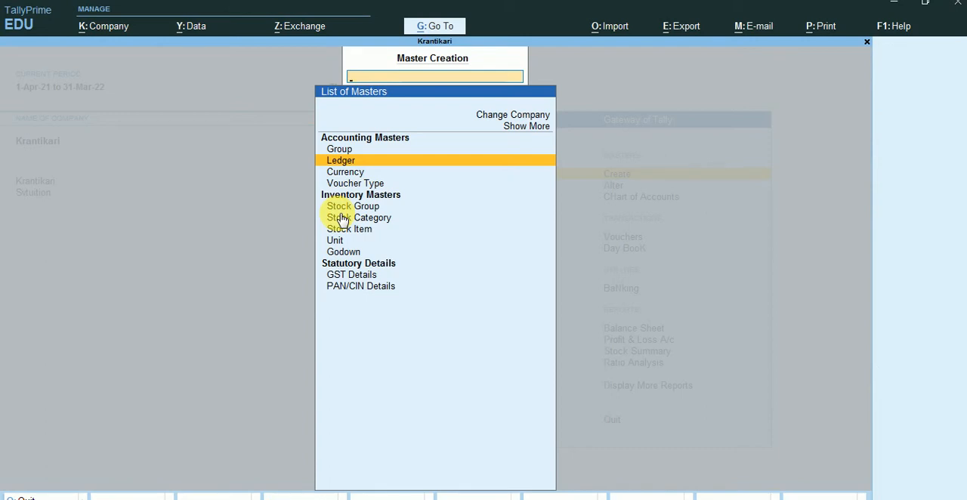
key("Escape")
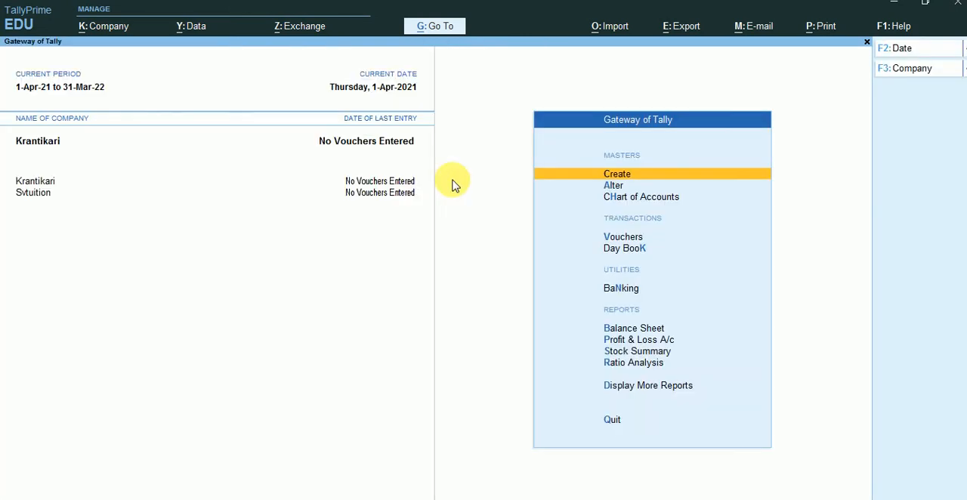
left_click(630, 198)
type("g")
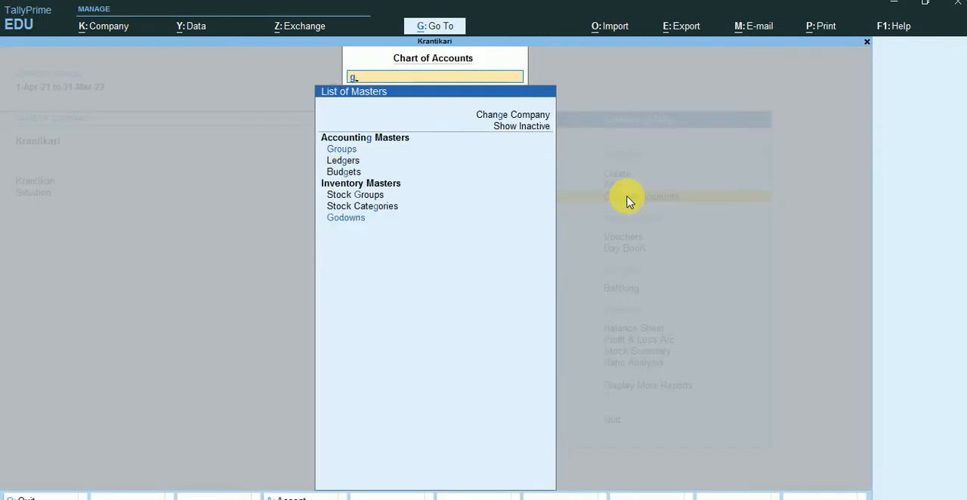
key("Return")
key("BackSpace")
key("Escape")
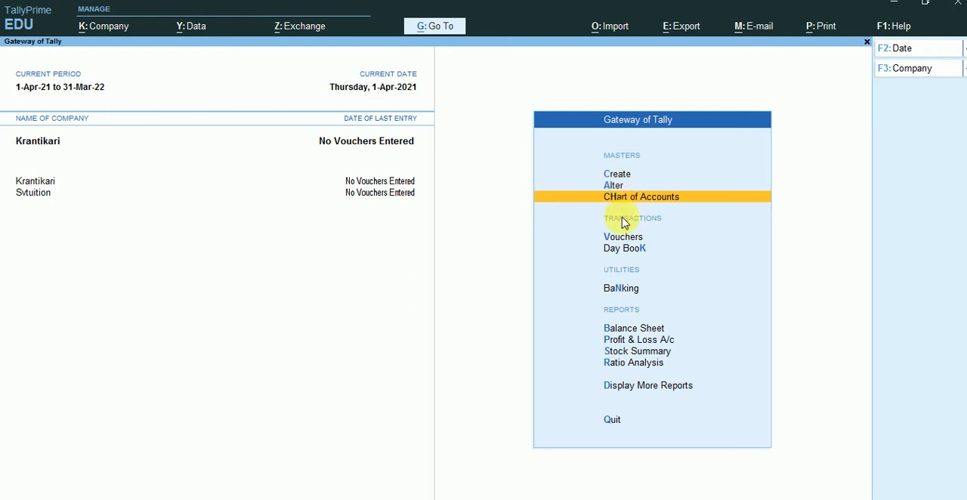
Check the stock items and units lists in the Chart of Accounts, and return to the Gateway of Tally
left_click(622, 204)
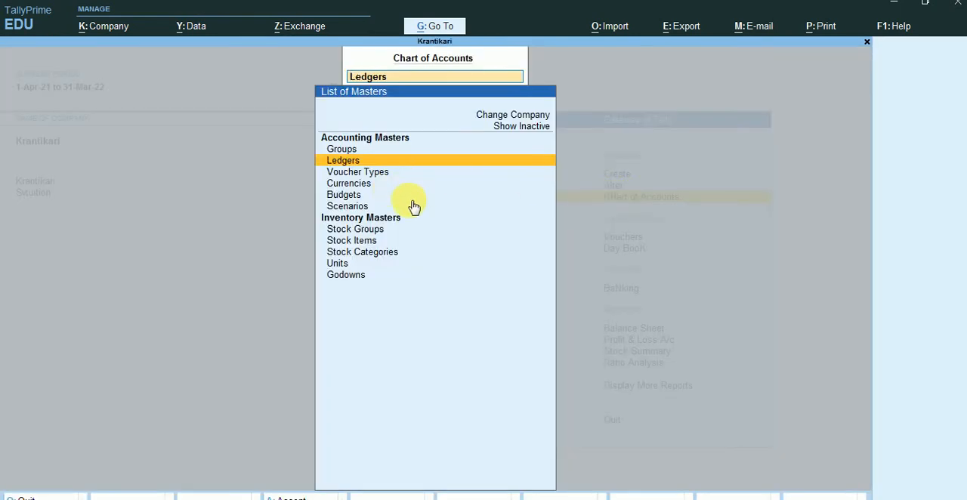
left_click(363, 242)
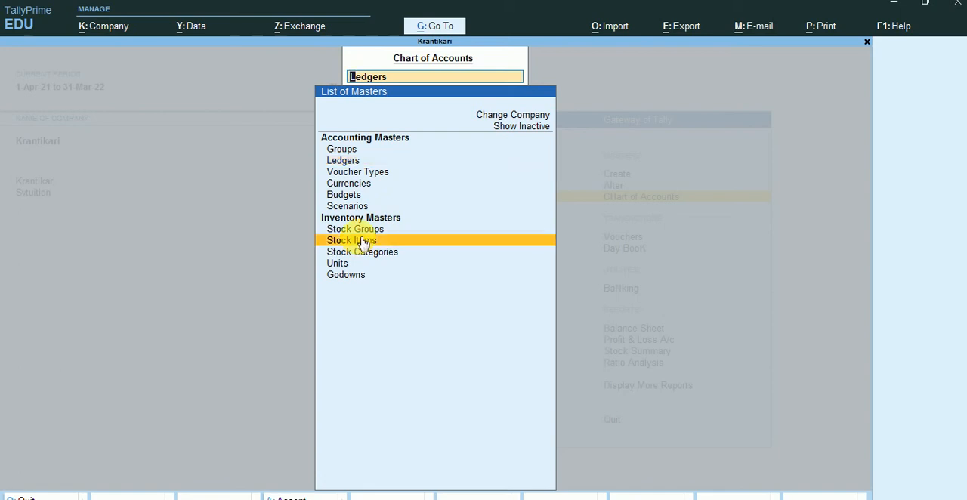
left_click(362, 242)
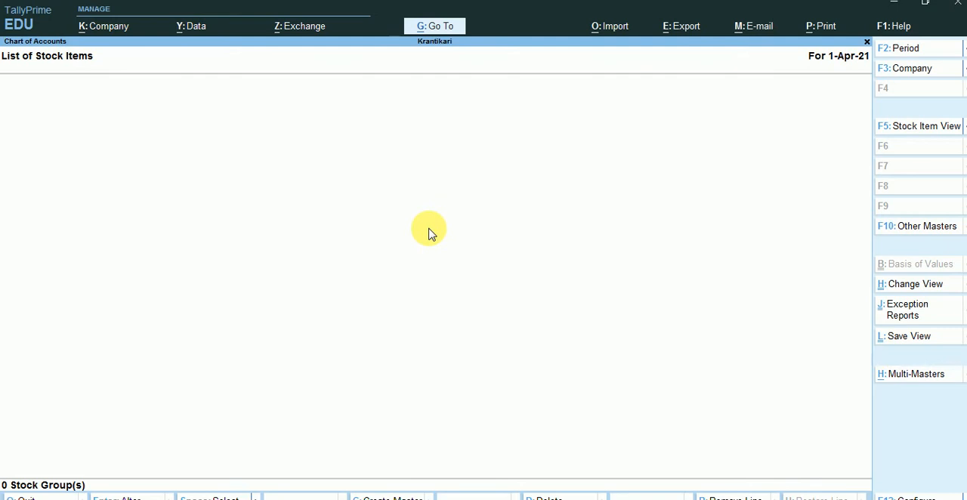
key("Escape")
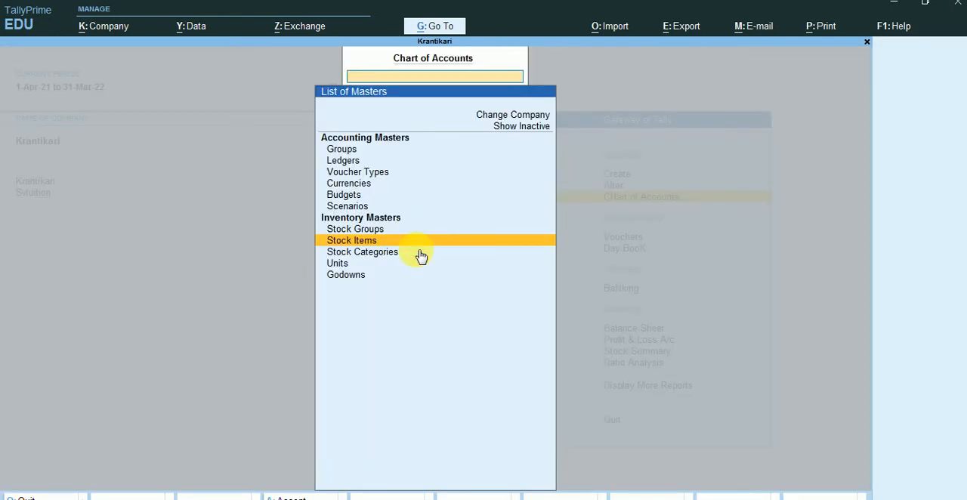
left_click(350, 263)
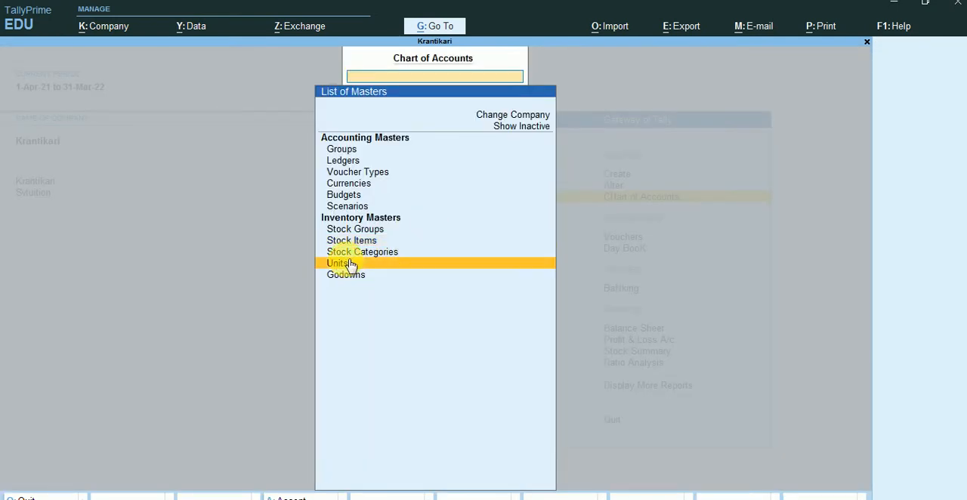
left_click(349, 264)
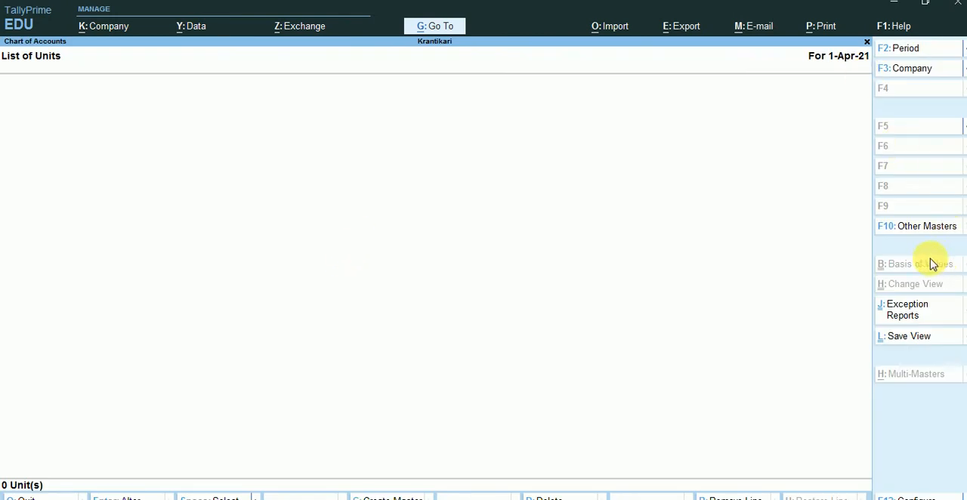
key("Escape")
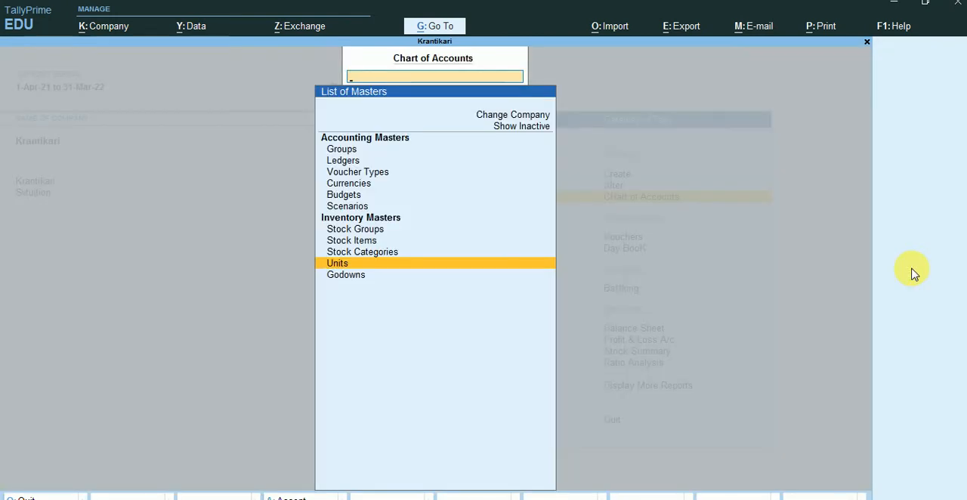
key("Escape")
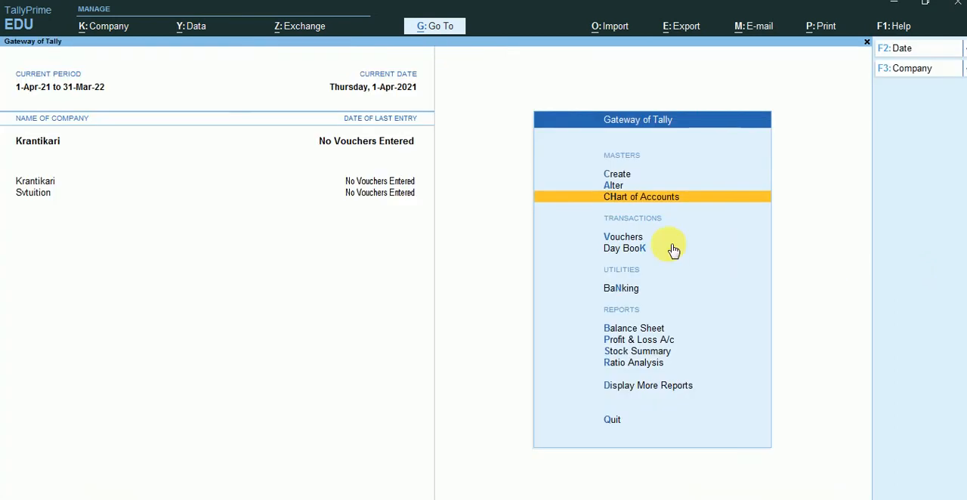
Keep Krantikari as the current company and try to load the company with the same name from the data folder
left_click(949, 76)
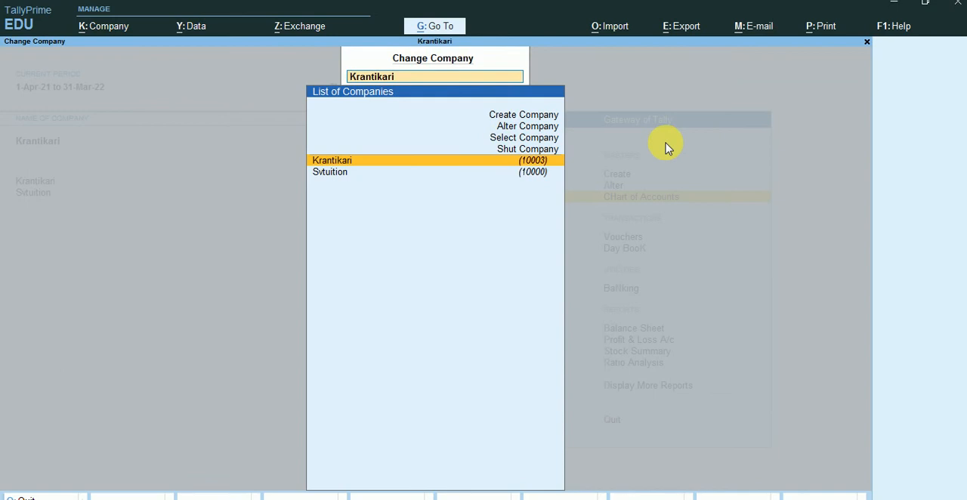
key("Return")
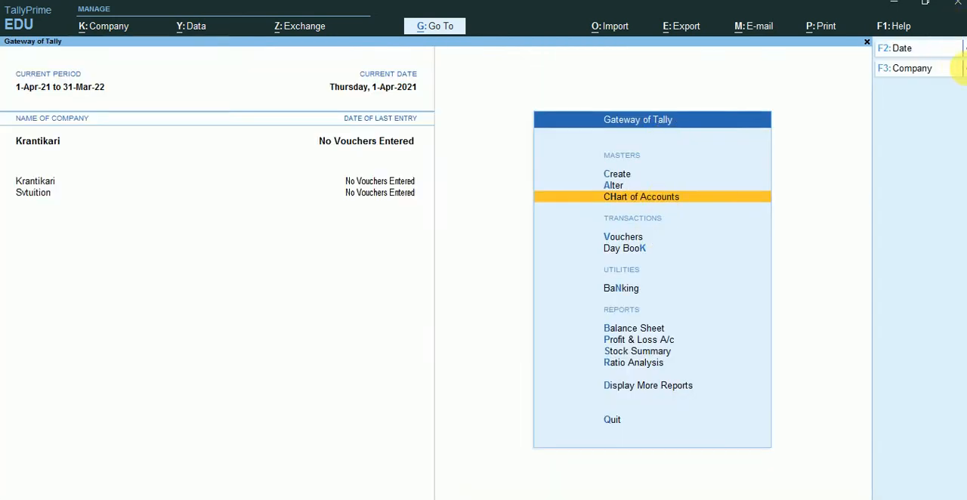
left_click(963, 69)
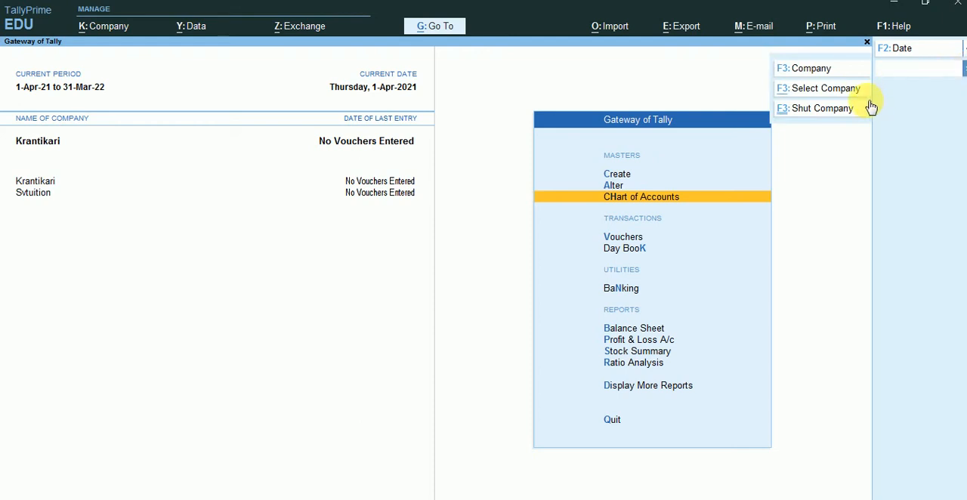
left_click(842, 89)
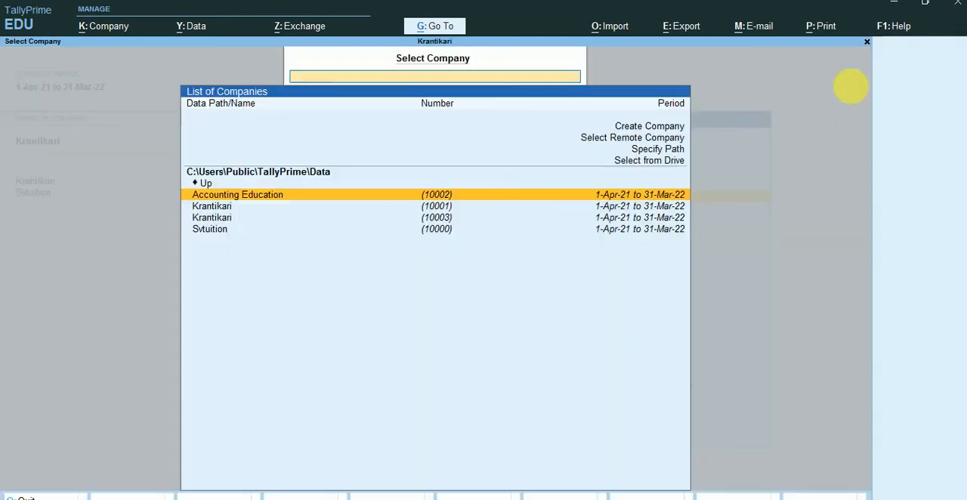
left_click(511, 209)
left_click(513, 218)
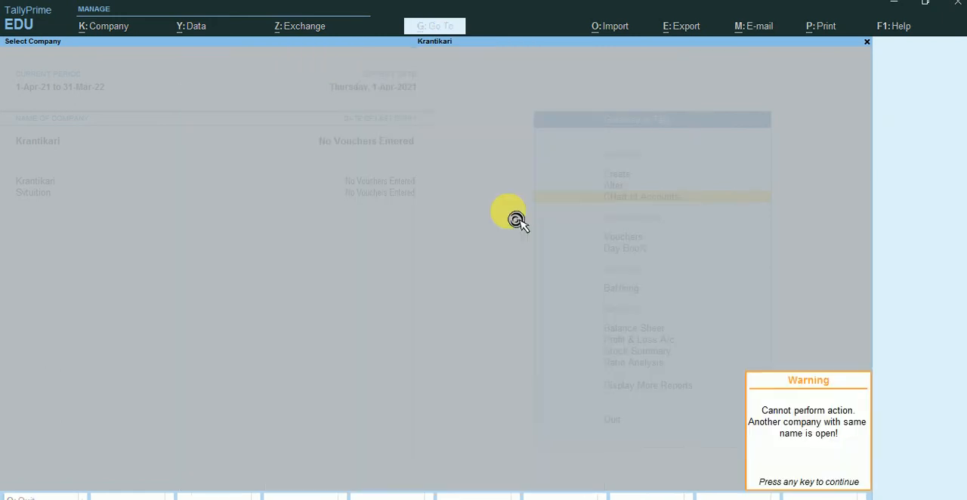
key("Escape")
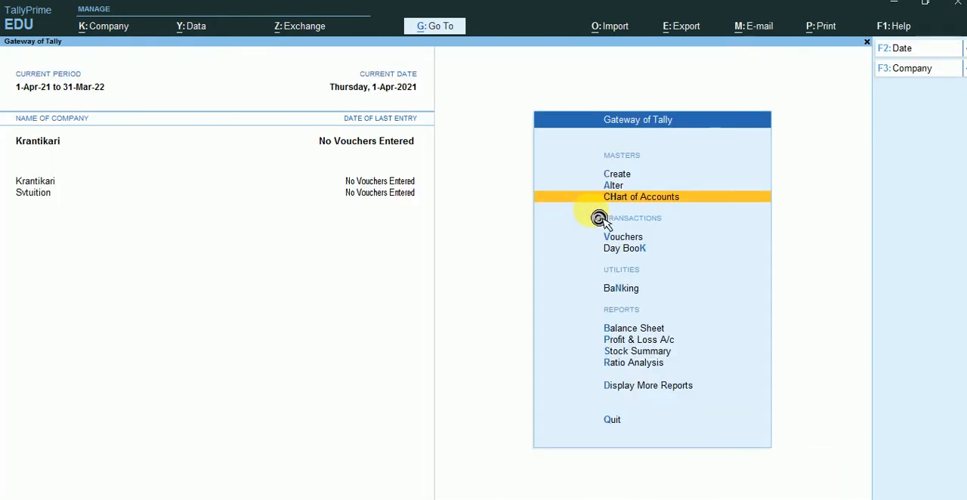
Review Krantikari's GST details in the master alteration list, quit them without saving, and return to the Gateway of Tally
left_click(634, 187)
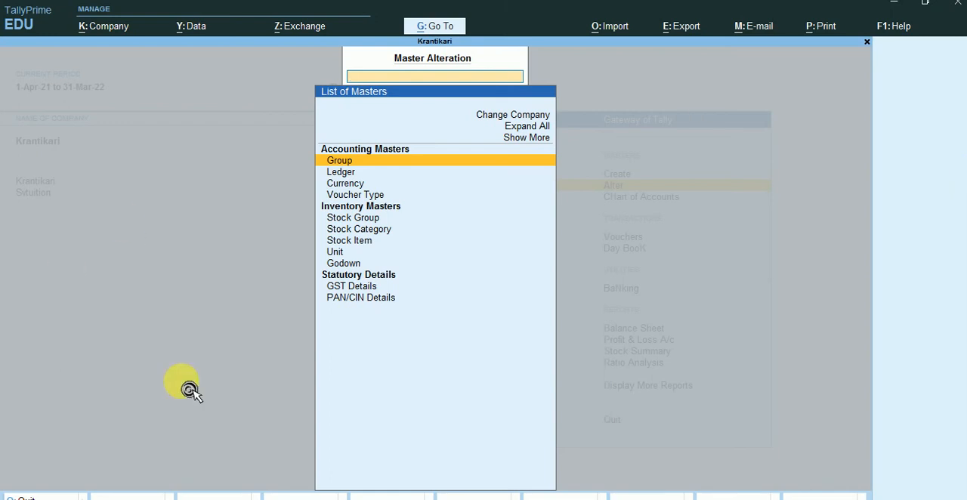
left_click(341, 288)
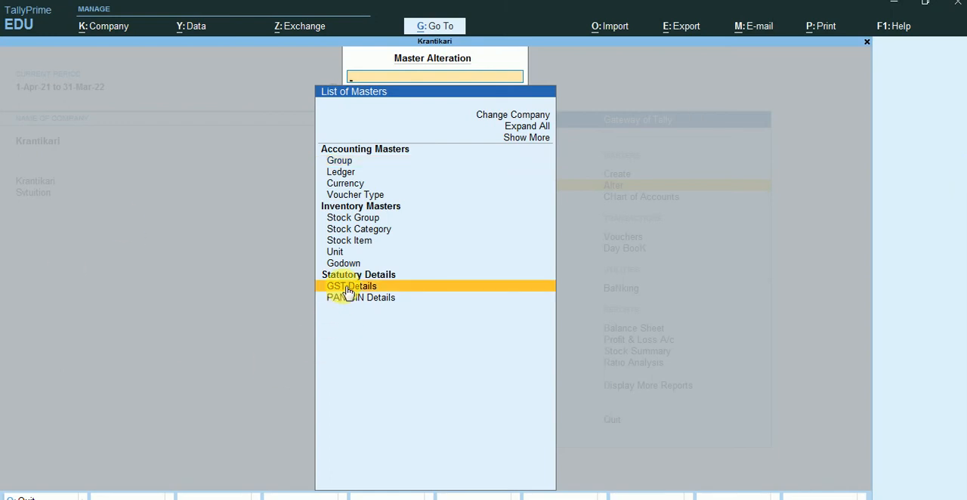
left_click(348, 290)
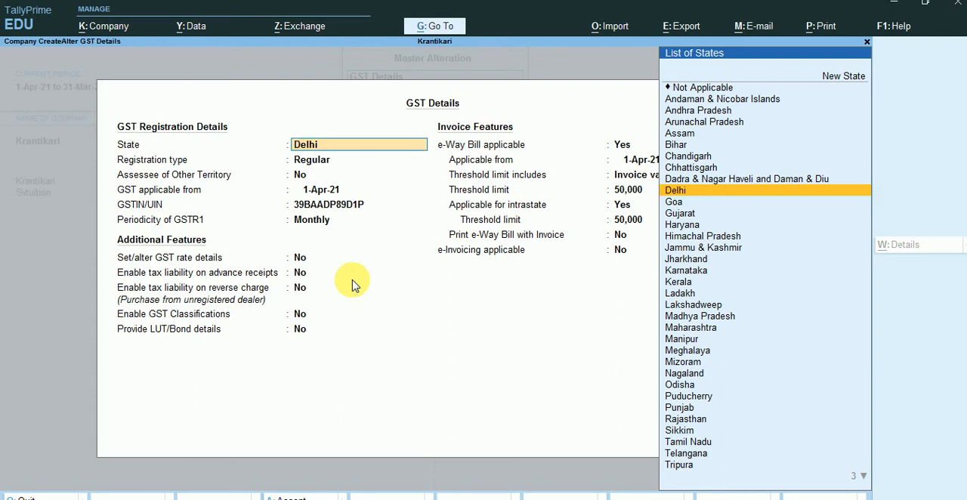
key("Escape")
key("Escape")
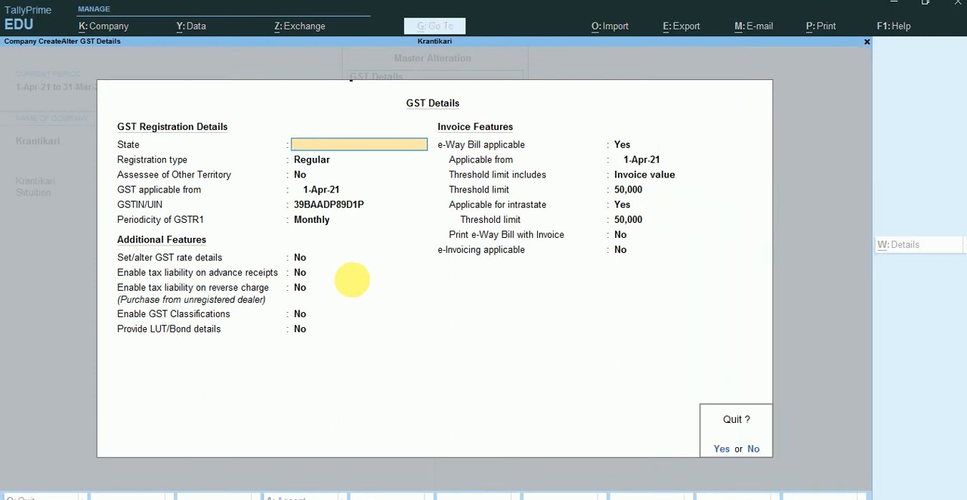
key("y")
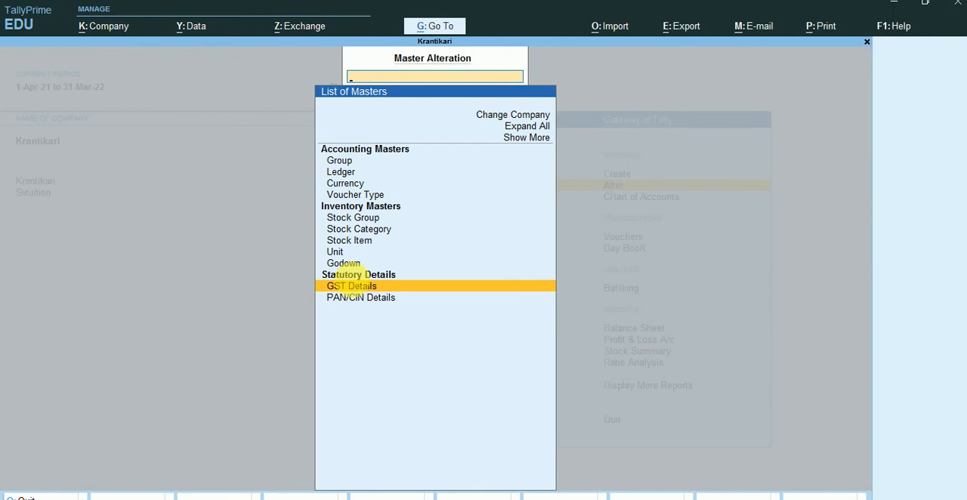
key("Escape")
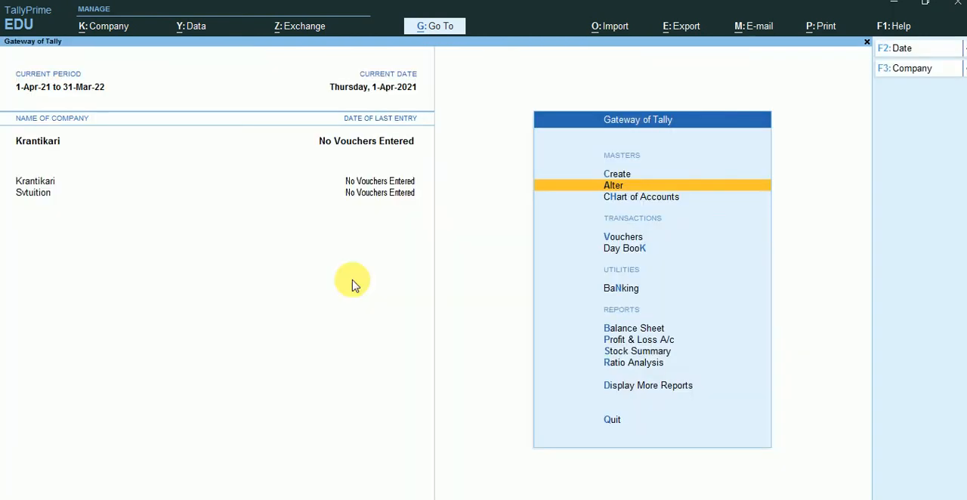
left_click(661, 195)
key("Up")
key("Escape")
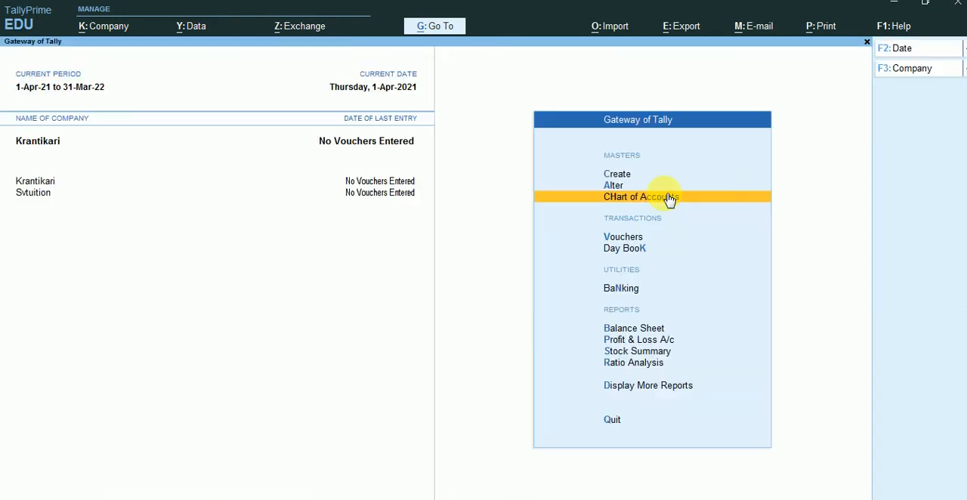
Start a new stock item named Laptop under Primary
left_click(612, 178)
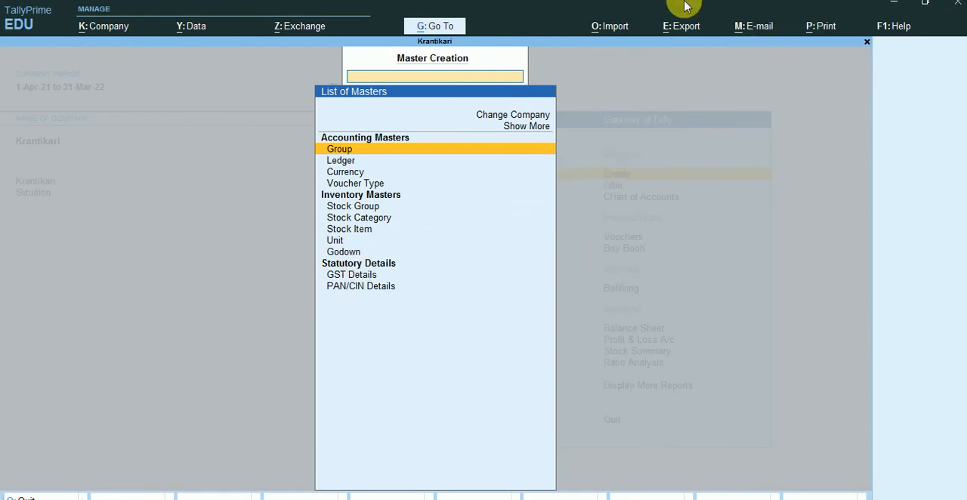
left_click(351, 230)
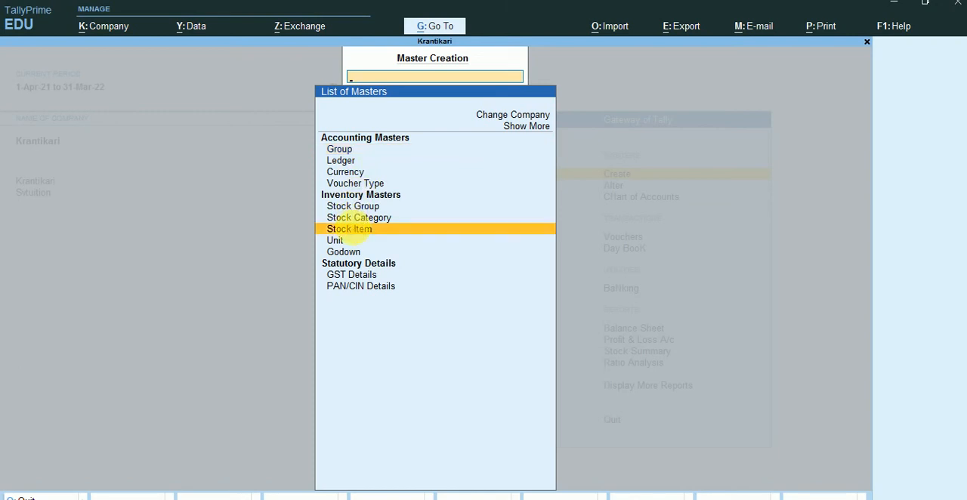
key("Return")
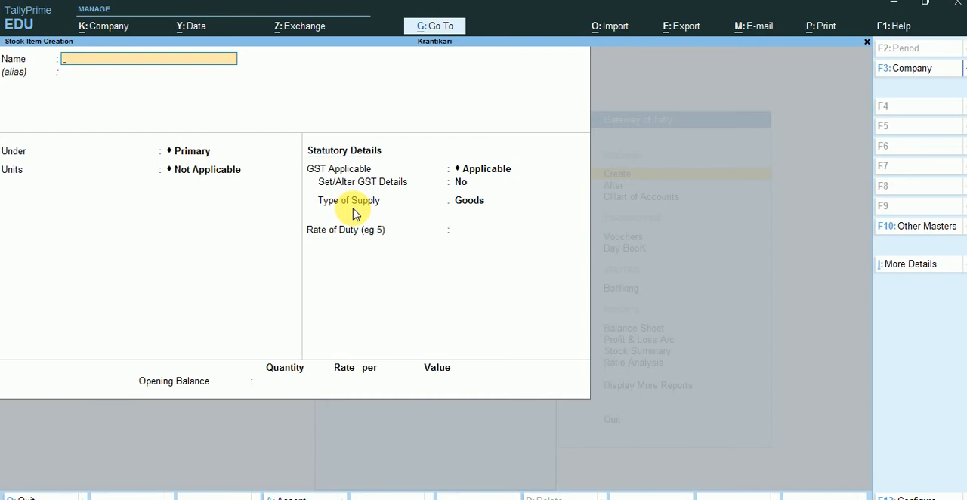
type("Laptop")
key("Return")
key("Return")
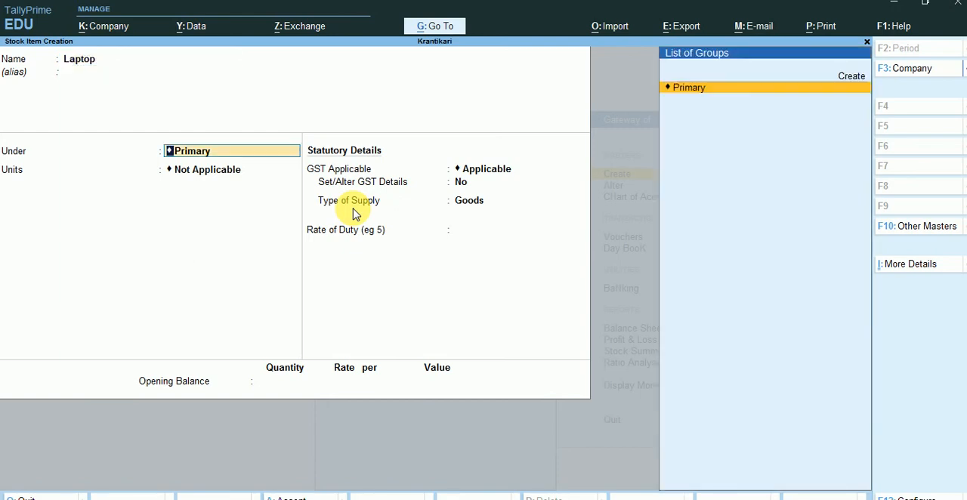
key("Return")
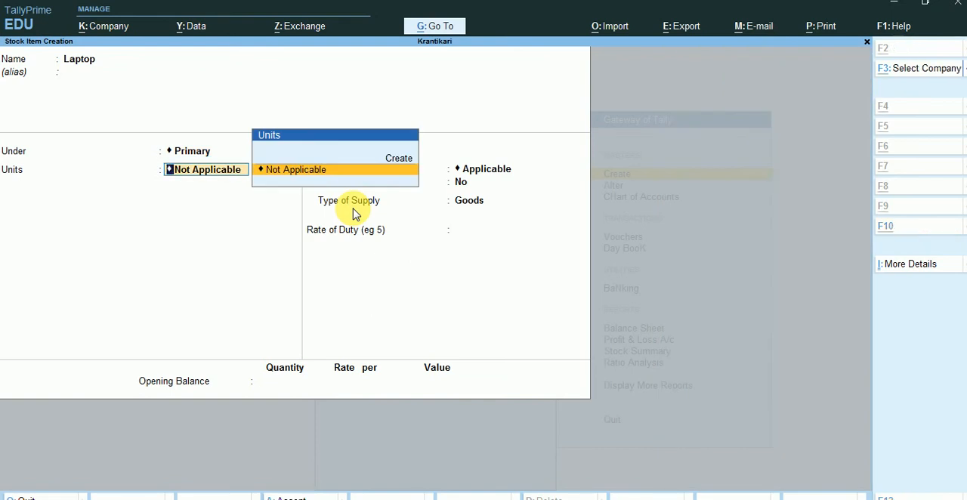
Create a simple unit No with formal name Numbers, UQC NOS-NUMBERS and 0 decimal places as the Laptop item's unit
key("alt+c")
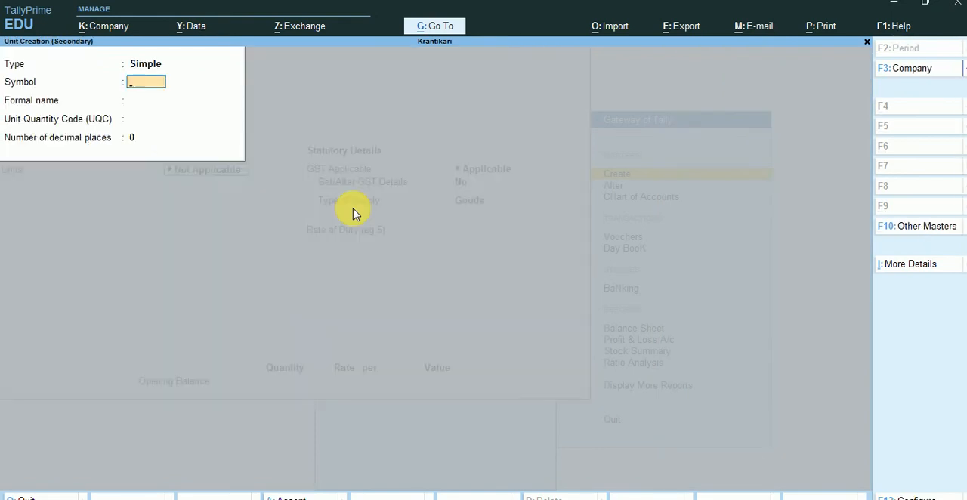
type("No")
key("Return")
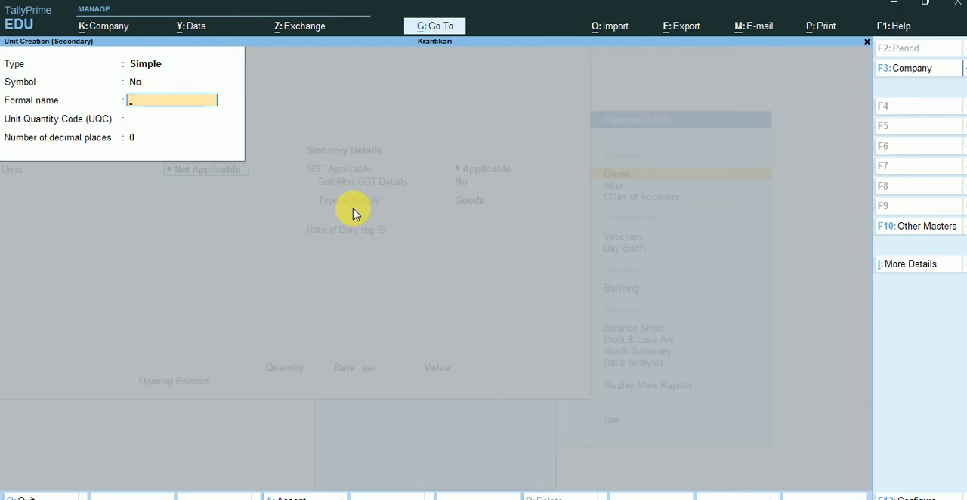
type("Numbers")
key("Return")
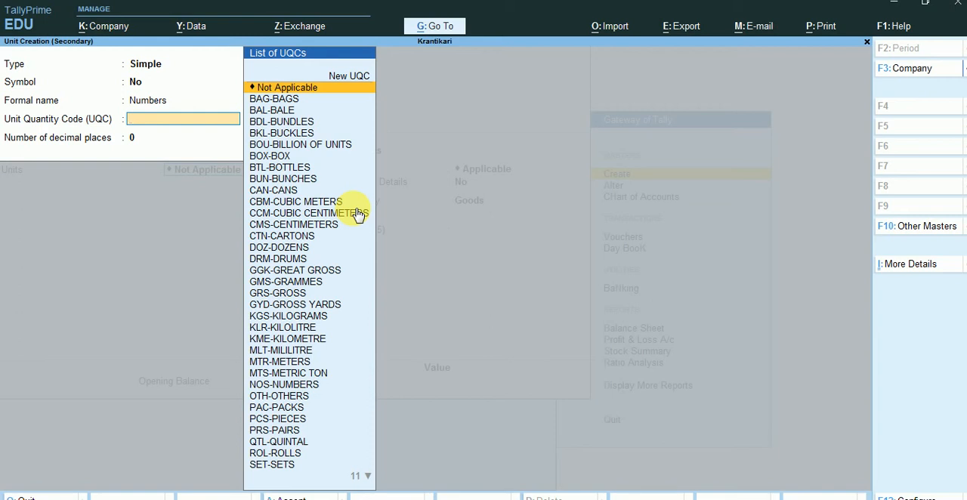
type("n")
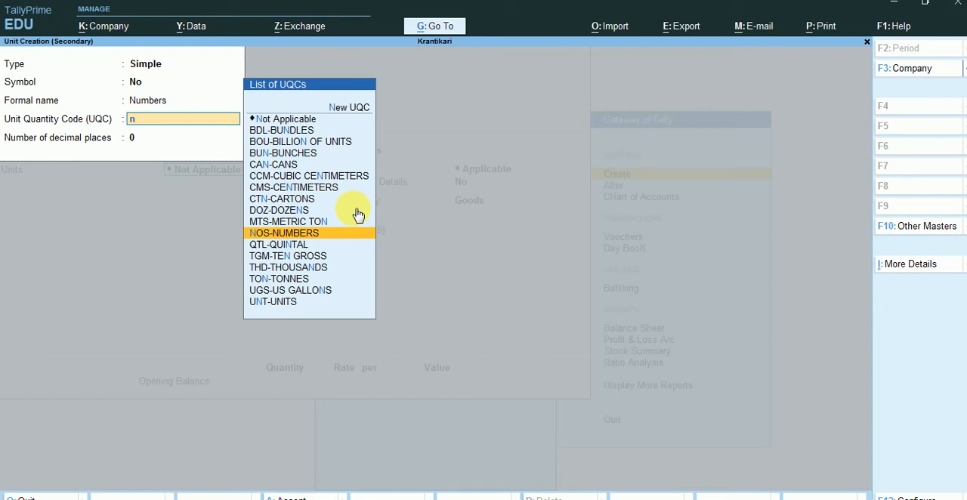
key("Return")
key("Return")
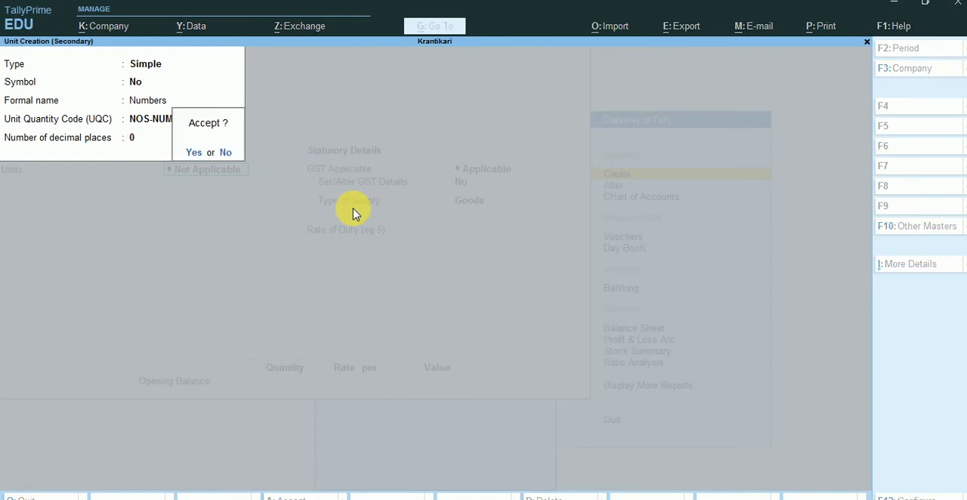
key("Return")
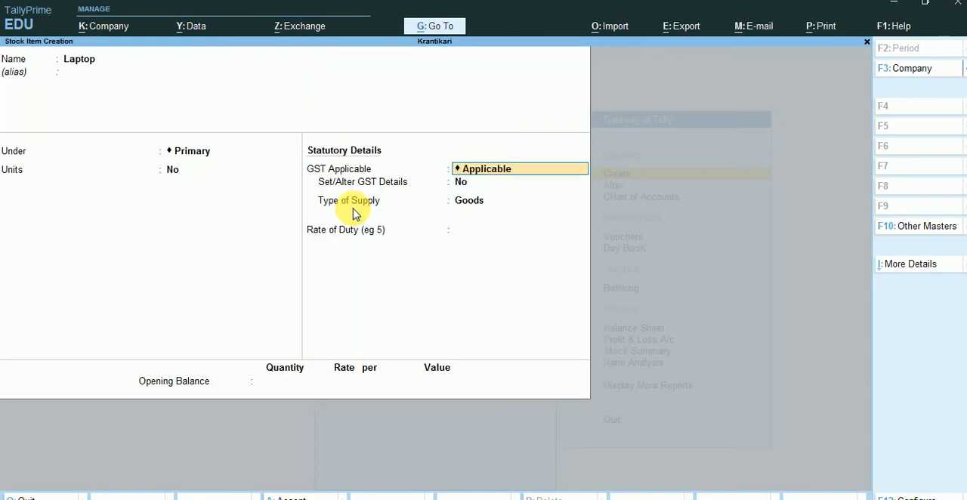
Keep GST Applicable for Laptop, open its GST details, and try to enter a description there
key("y")
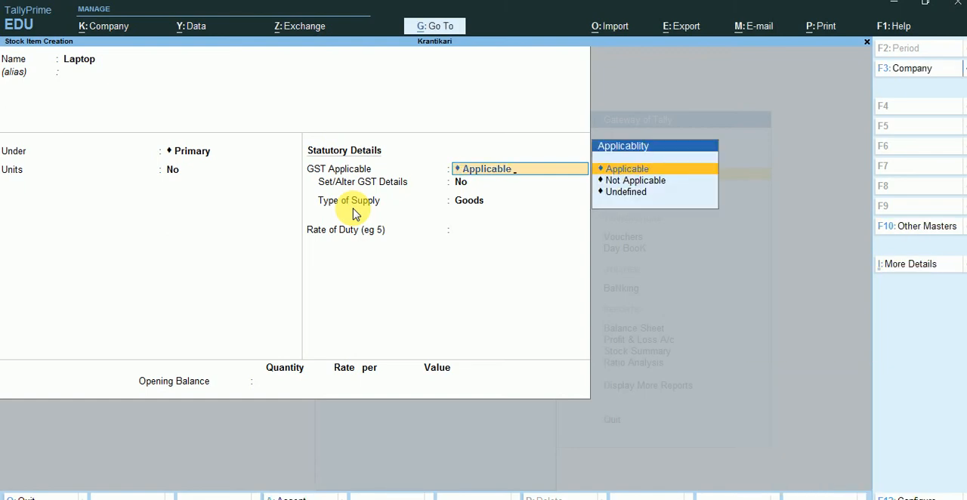
key("Return")
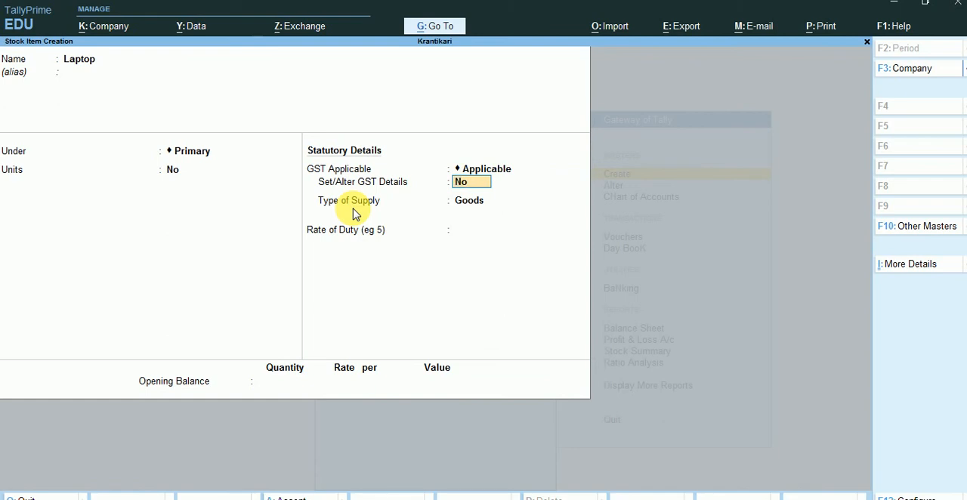
type("y")
key("Return")
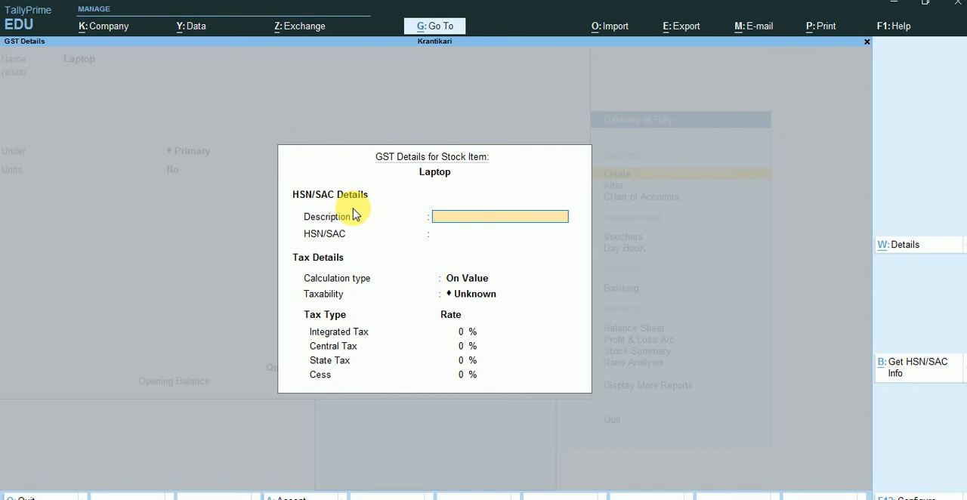
type("Laptop")
key("BackSpace")
key("BackSpace")
key("BackSpace")
key("BackSpace")
key("BackSpace")
key("BackSpace")
key("ctrl+a")
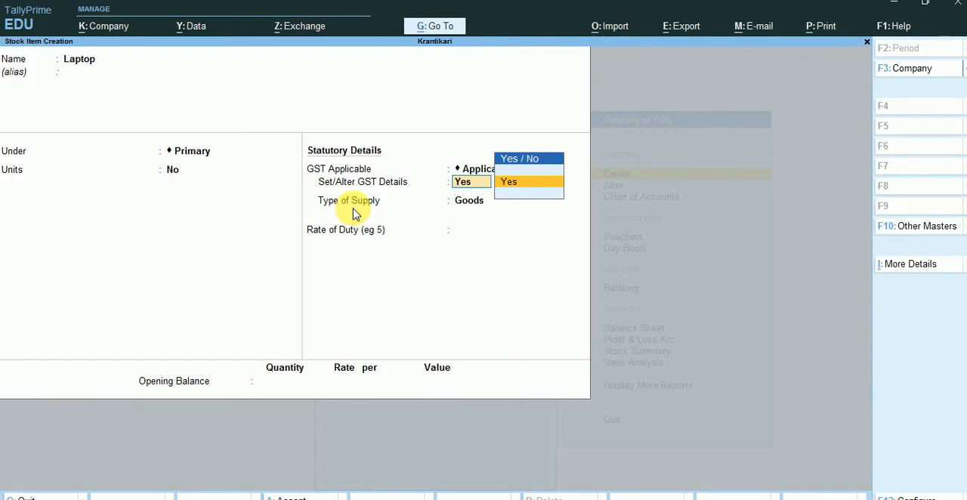
Set Laptop's Set/Alter GST Details to No, keep Goods as supply type with duty rate 0, and save the item without opening balance
type("n")
key("Return")
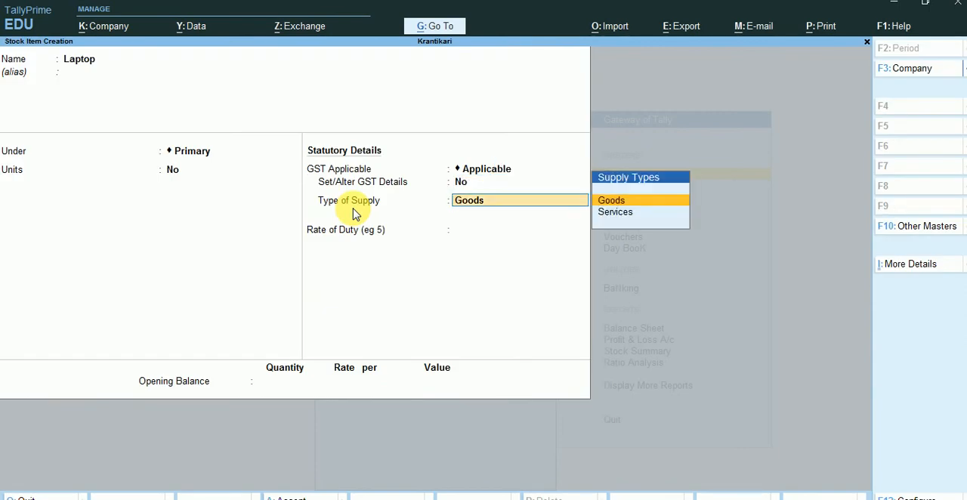
key("Return")
key("Return")
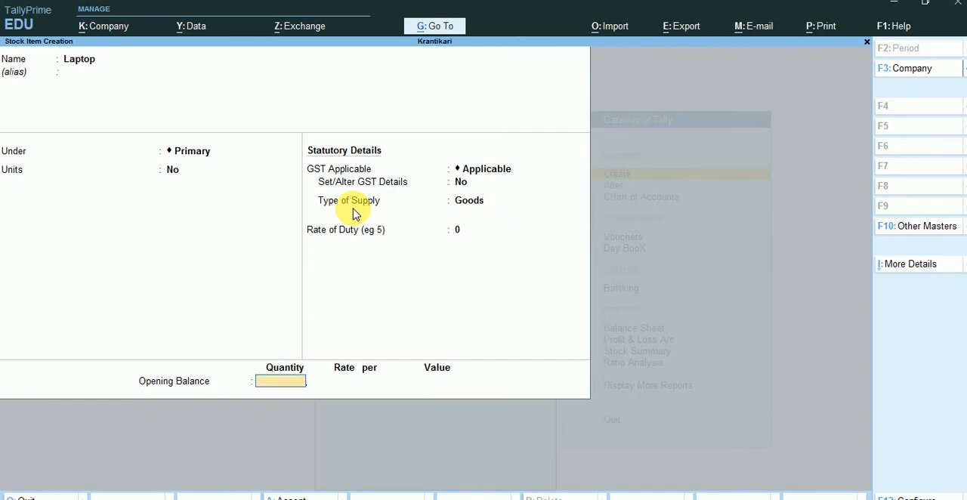
key("Return")
key("Return")
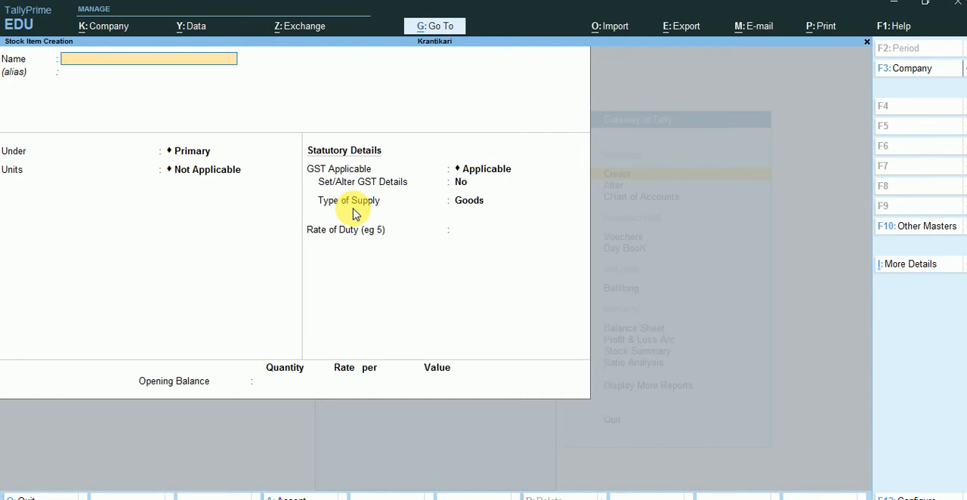
Start a second stock item named Digital Camera under Primary with No (Numbers) as its unit
type("Digital Camera")
key("Return")
key("Return")
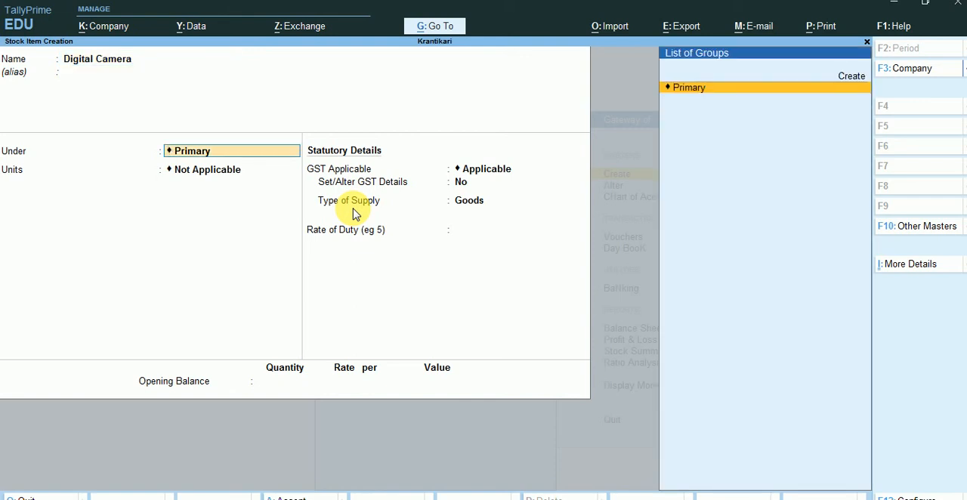
key("Return")
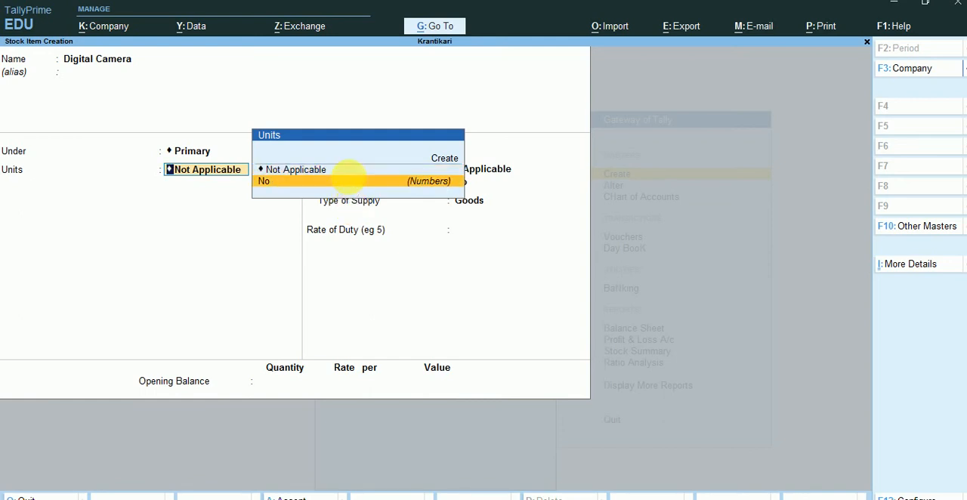
left_click(352, 184)
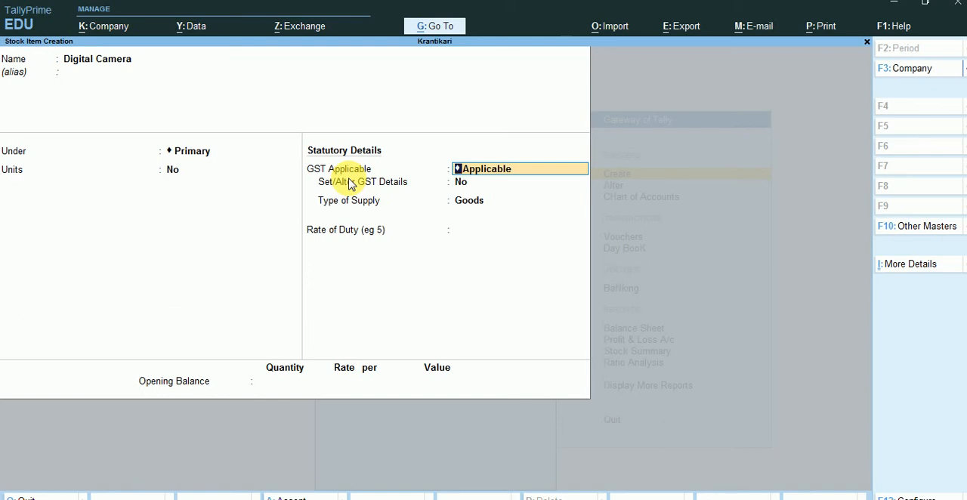
Enable Set/Alter GST Details for the camera item, enter the description Digital Camera, and leave HSN/SAC blank
key("Return")
key("y")
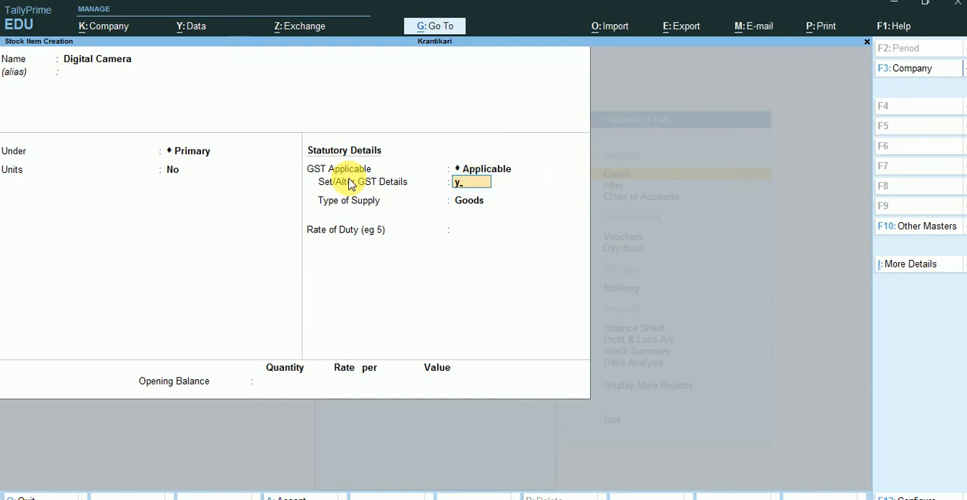
key("Return")
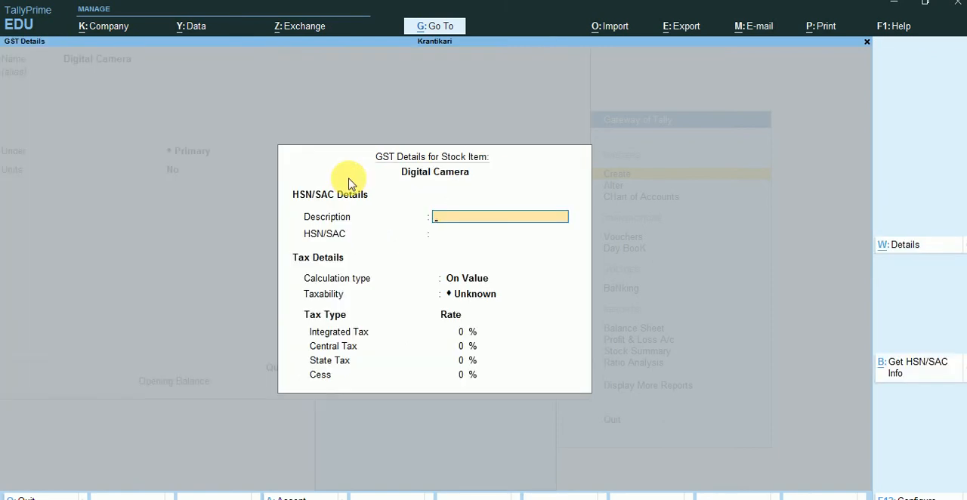
type("Digital")
key("BackSpace")
type("al Camera")
key("Return")
key("Return")
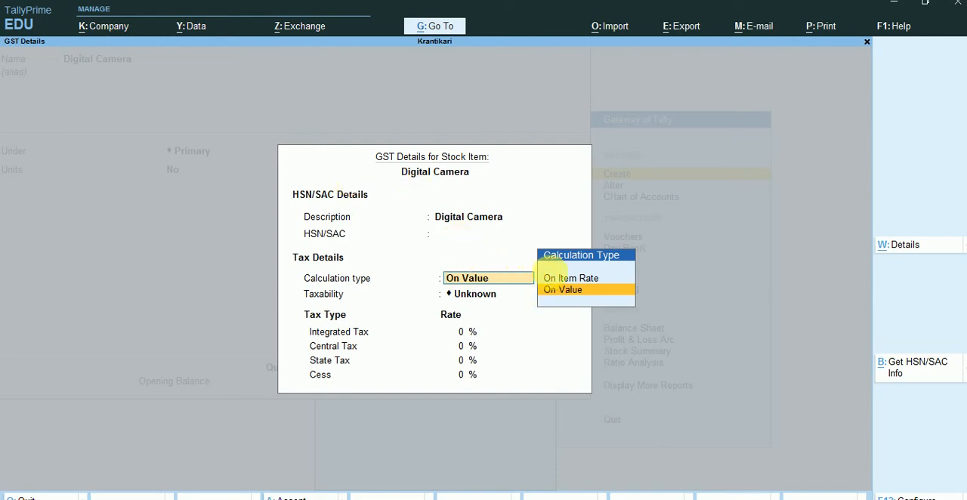
Try On Item Rate as the camera's GST calculation type, cancel the item rate table, and set the type to On Value
left_click(570, 278)
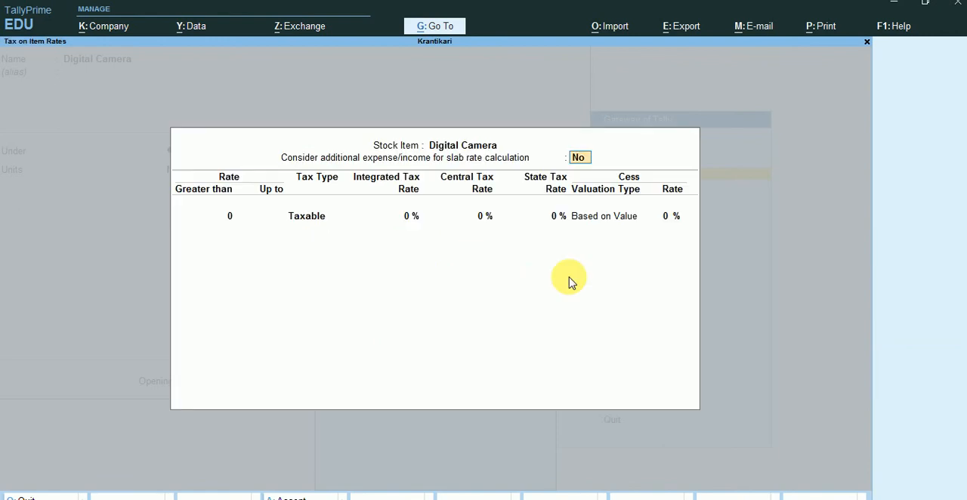
key("Return")
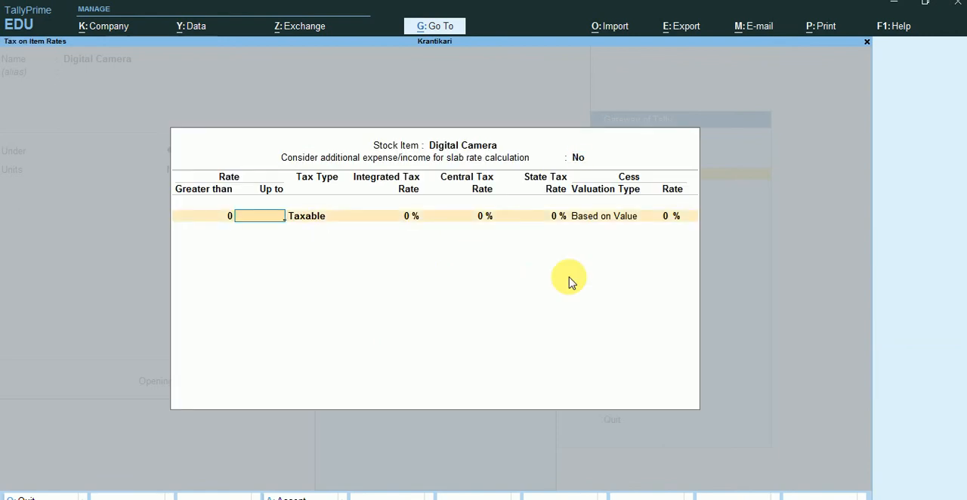
key("Escape")
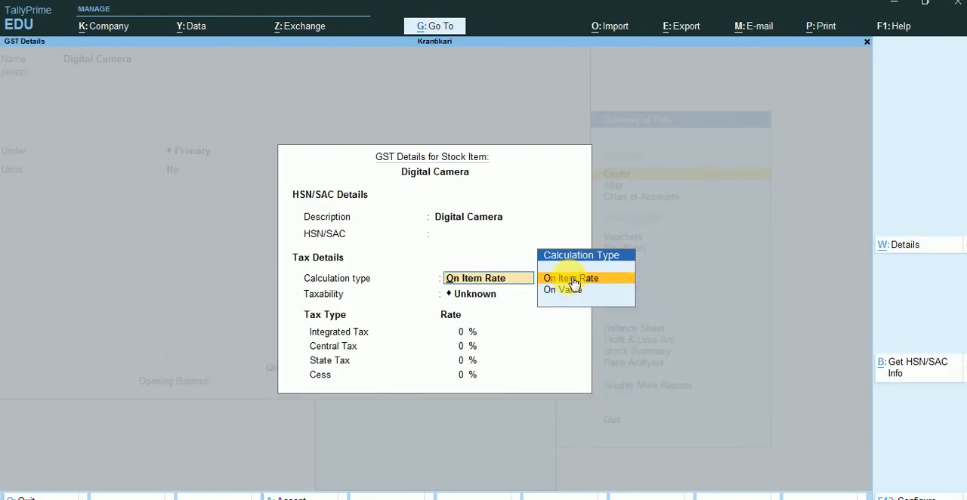
left_click(564, 291)
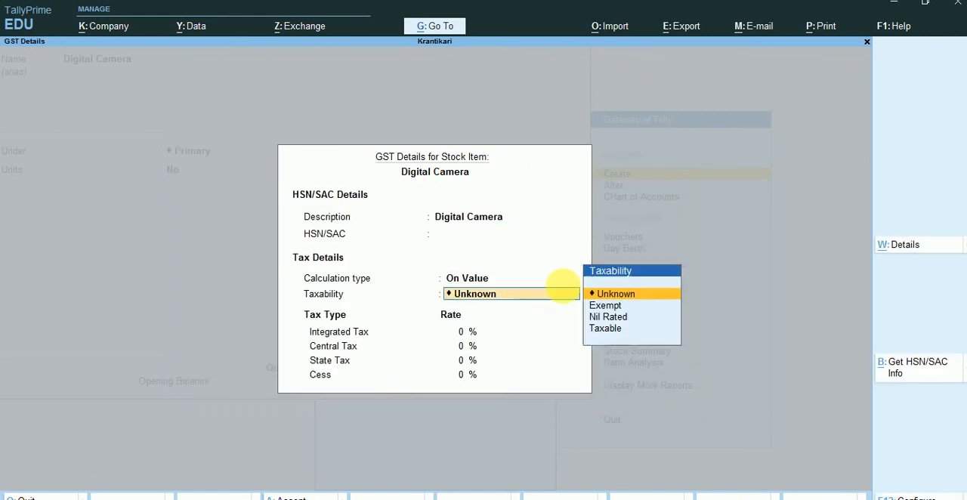
Set Digital Camera's taxability to Taxable with 28% integrated tax, accepting 14% central tax, 14% state tax and 0% cess
left_click(609, 321)
left_click(612, 329)
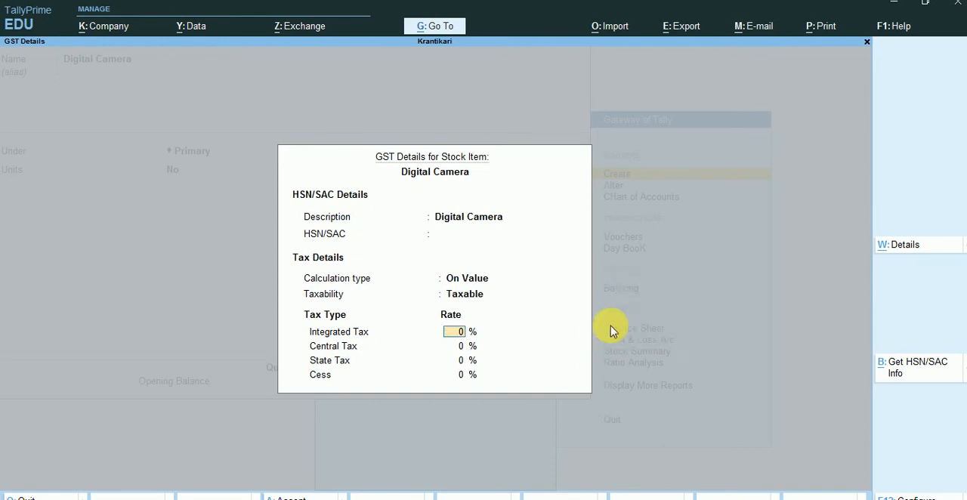
type("8")
key("BackSpace")
type("28")
key("Return")
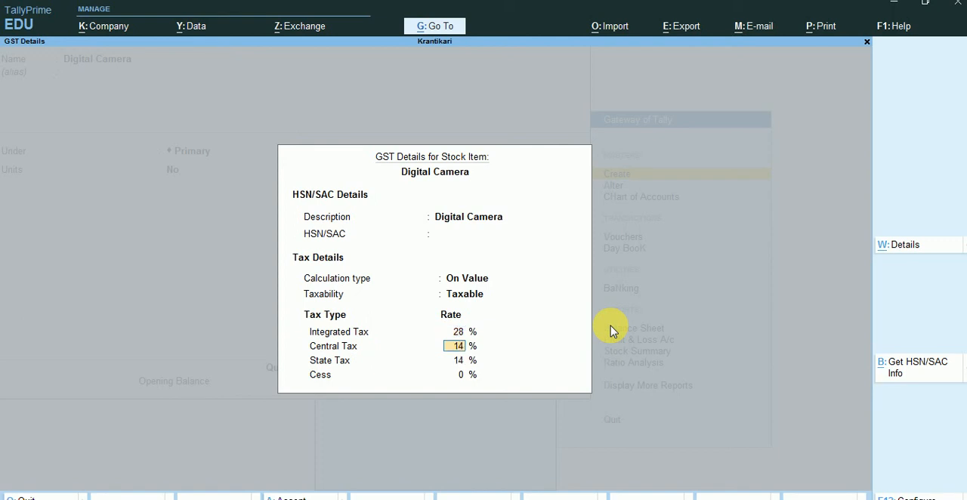
key("Return")
Keep Goods as the camera's supply type with duty rate 0, save the item without opening balance, and leave master creation
key("Return")
key("Return")
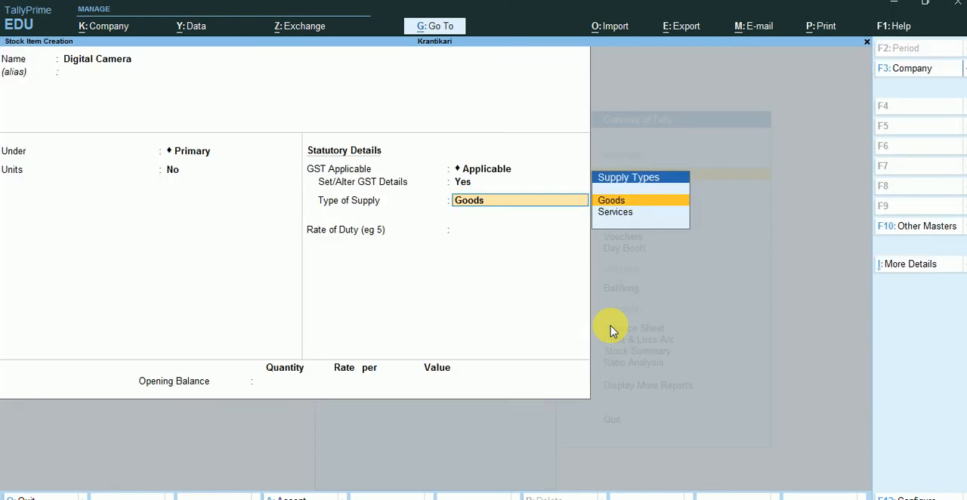
key("Return")
key("Return")
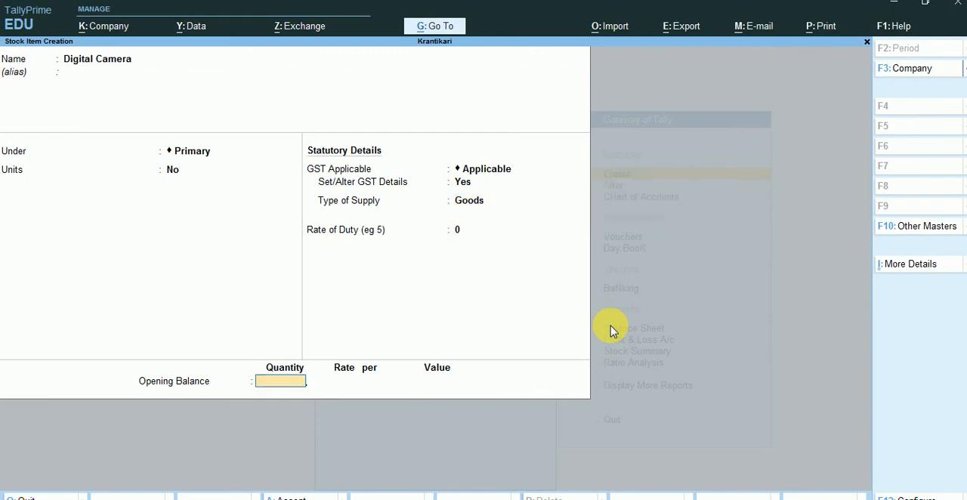
key("Return")
key("Return")
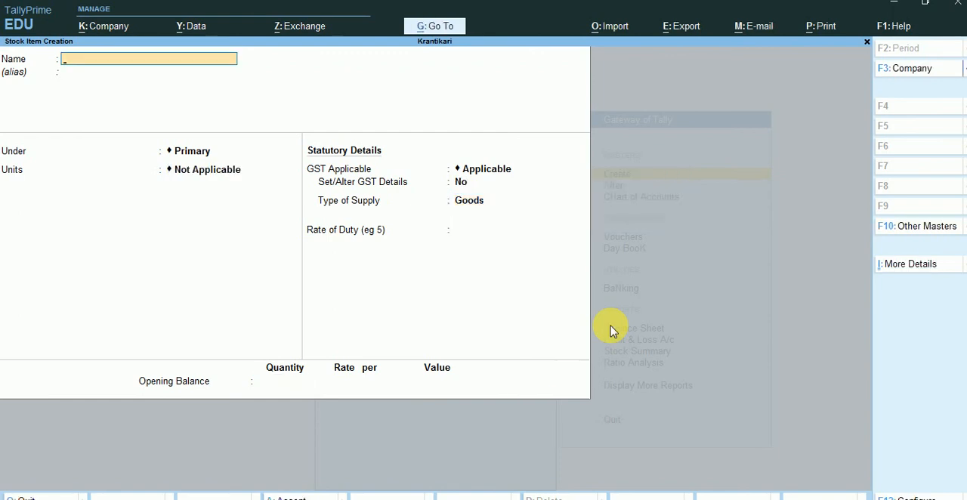
key("Escape")
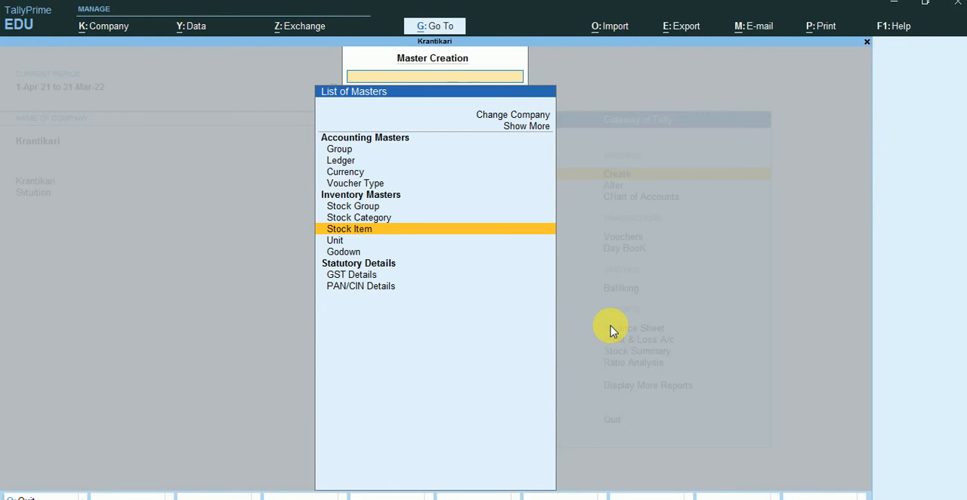
key("Escape")
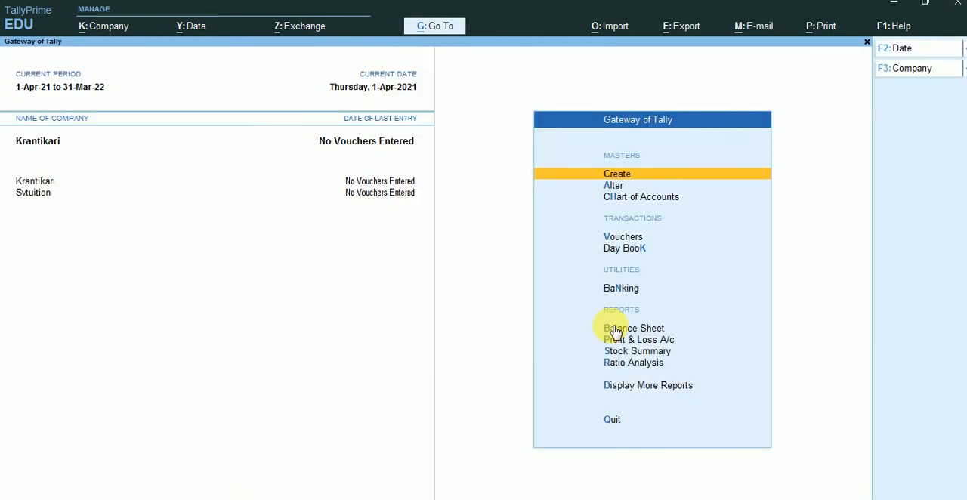
Review the company's stock items in the Chart of Accounts using the Stock Item View, and close the list
left_click(619, 201)
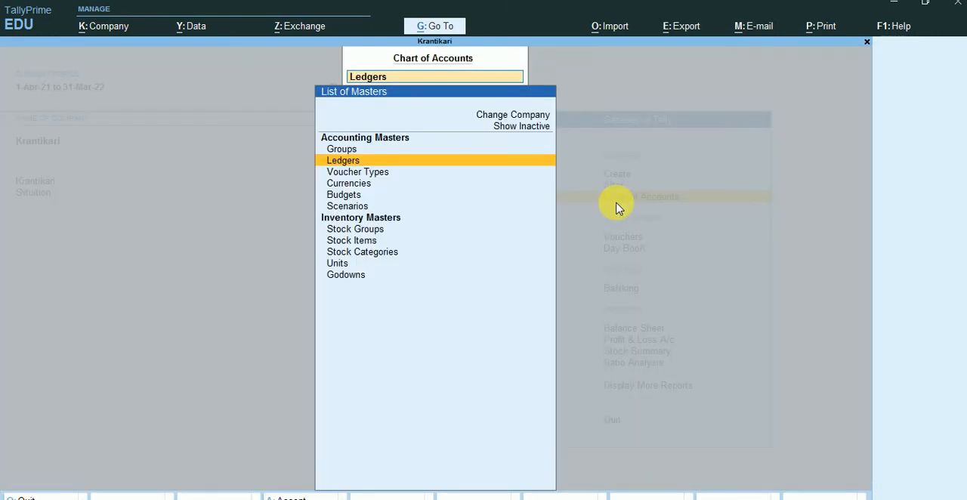
left_click(358, 240)
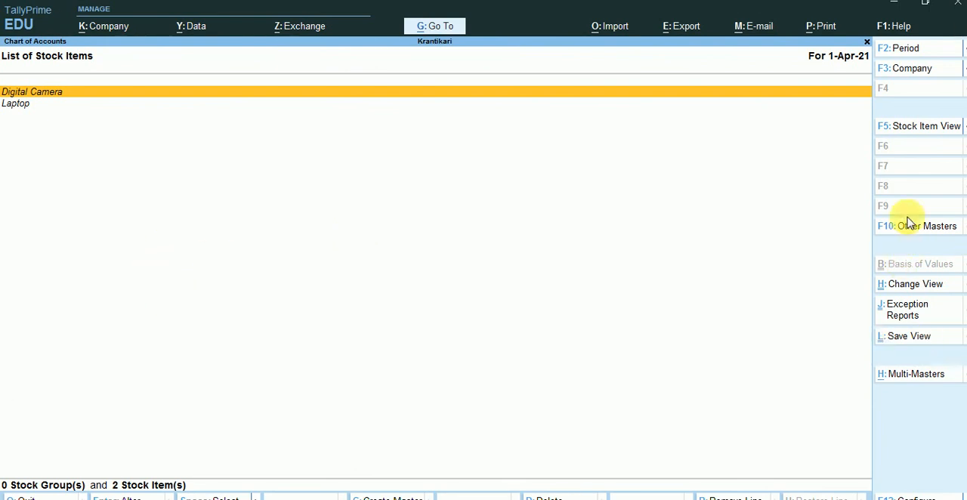
left_click(904, 126)
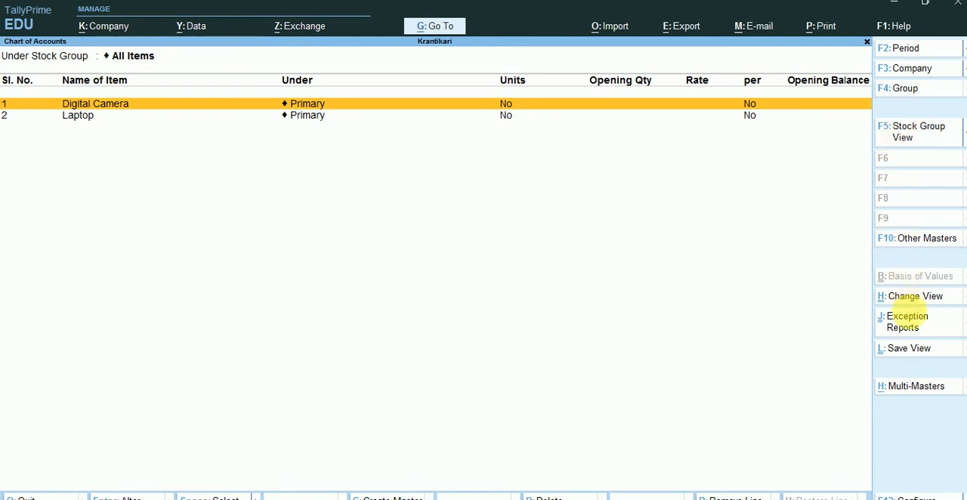
key("Escape")
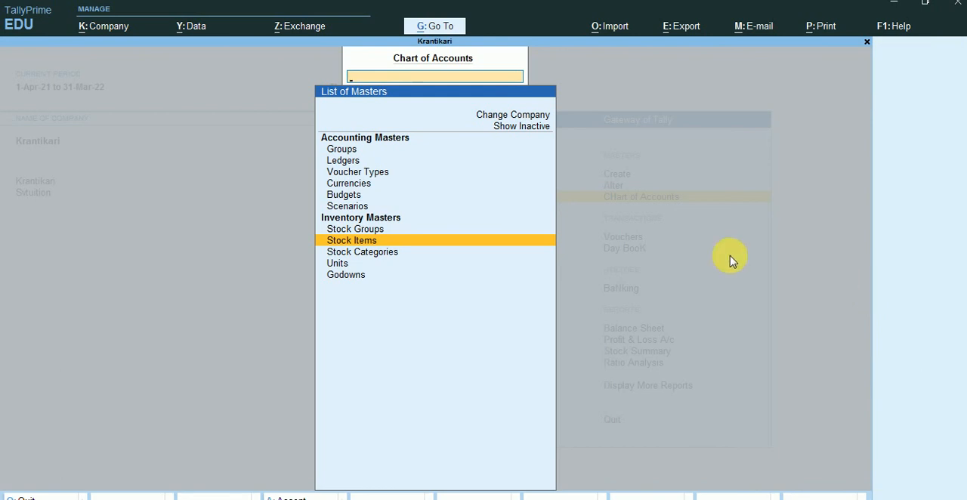
Open the No unit from the Chart of Accounts to check its details, and quit without saving any change
left_click(348, 265)
key("Return")
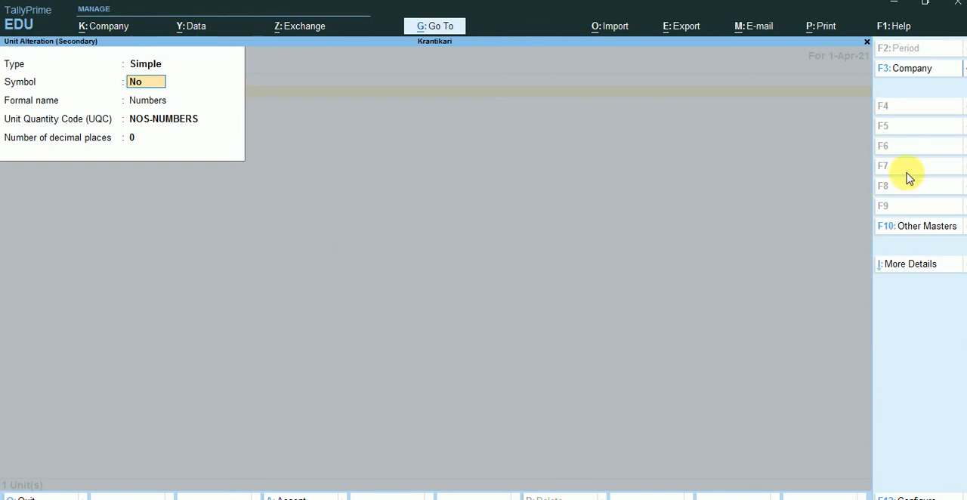
key("Delete")
key("Delete")
key("Escape")
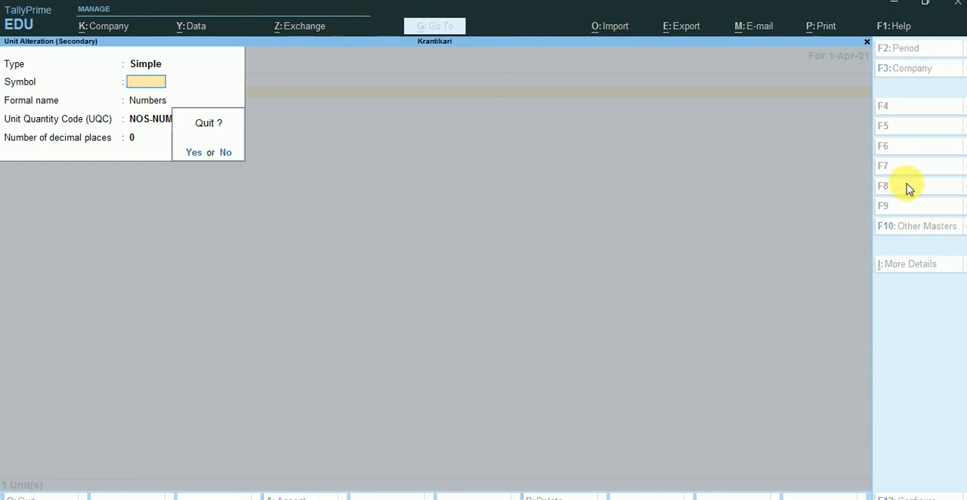
key("y")
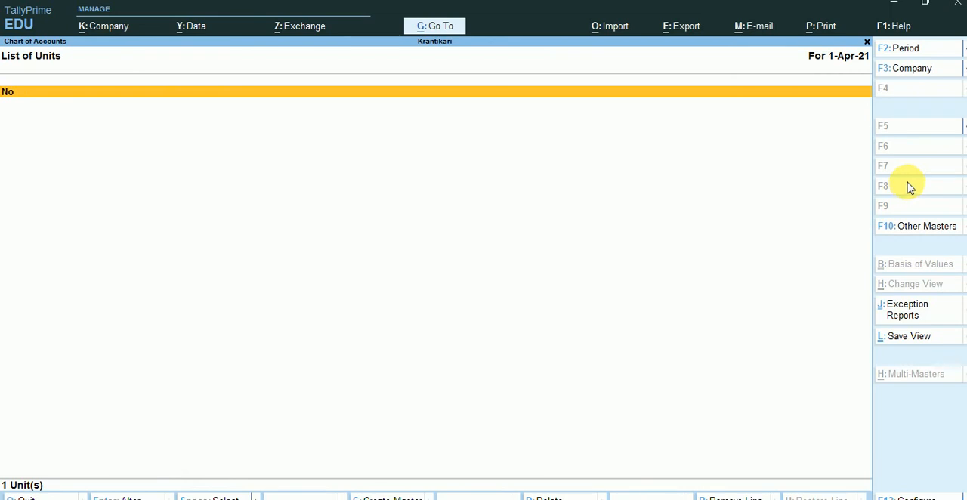
key("Escape")
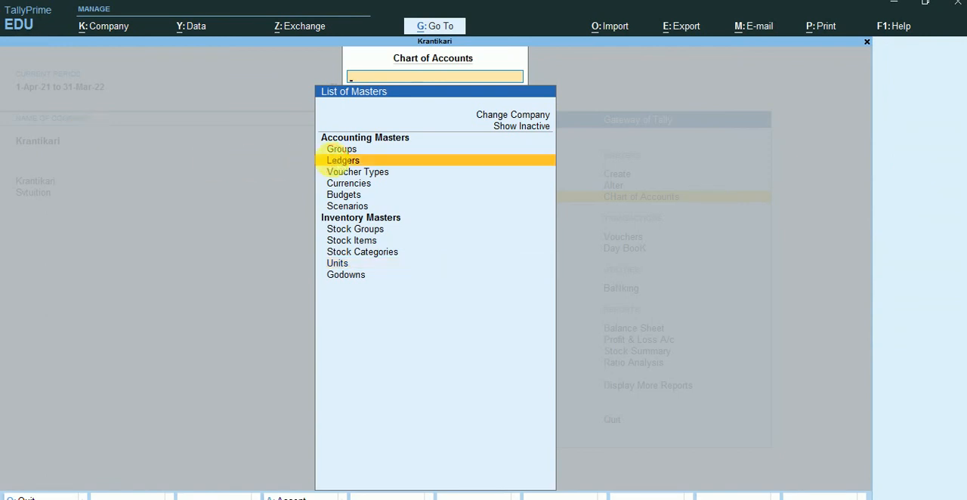
Examine the list of ledgers in the Chart of Accounts, open the Duties & Taxes group, and quit it without changes
left_click(337, 162)
key("Down")
key("Down")
key("Down")
key("Down")
key("Down")
key("Down")
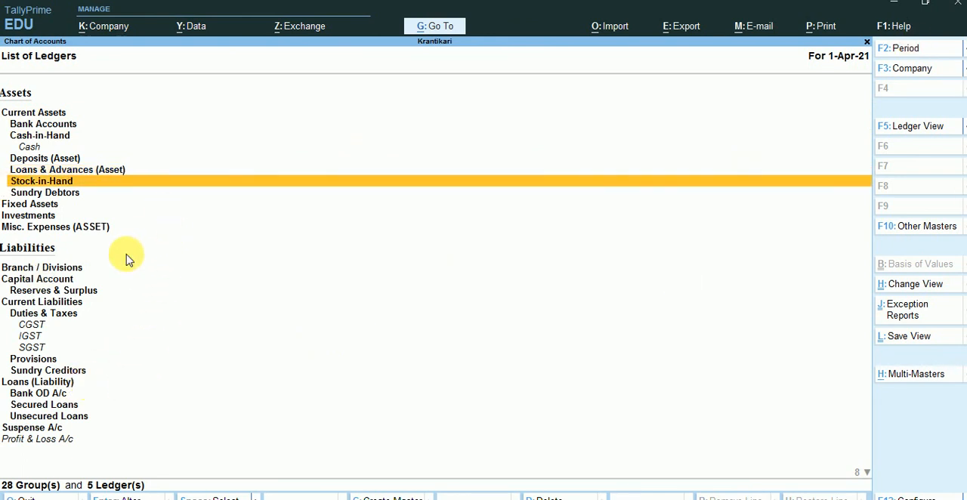
left_click(67, 318)
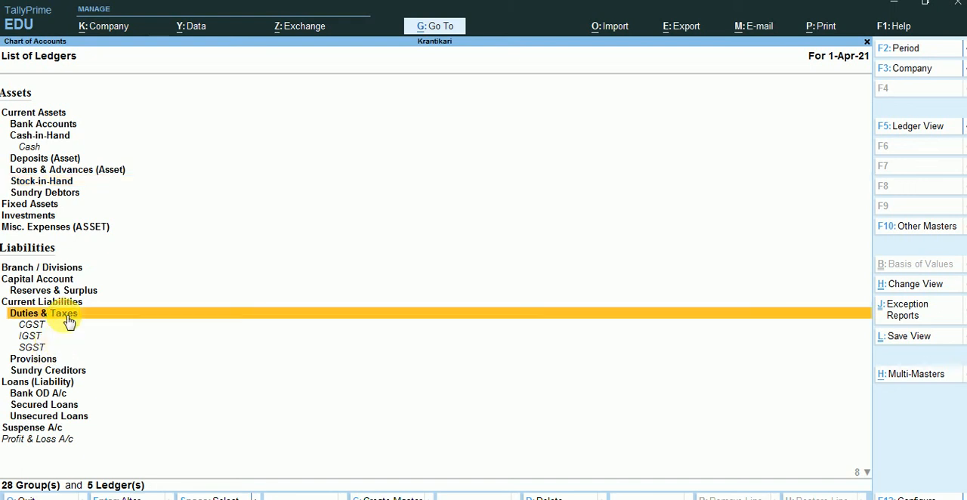
left_click(68, 321)
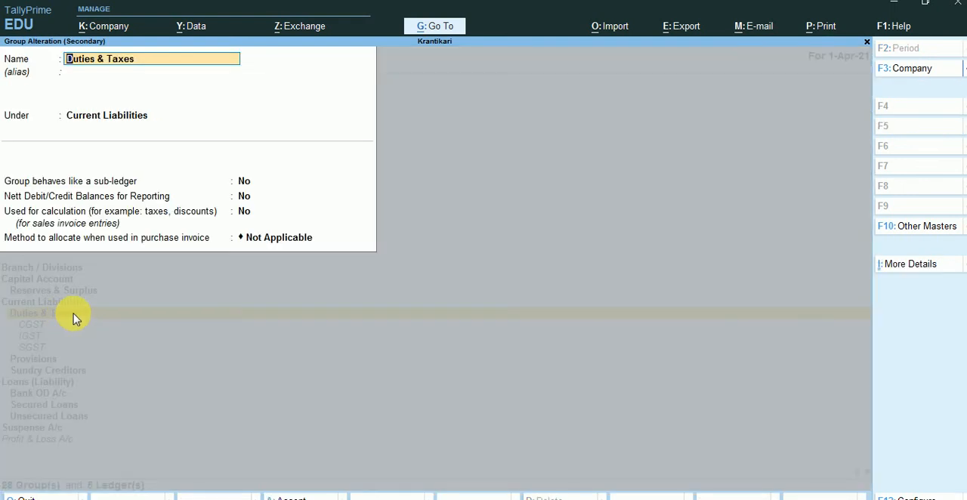
key("Escape")
key("Escape")
key("y")
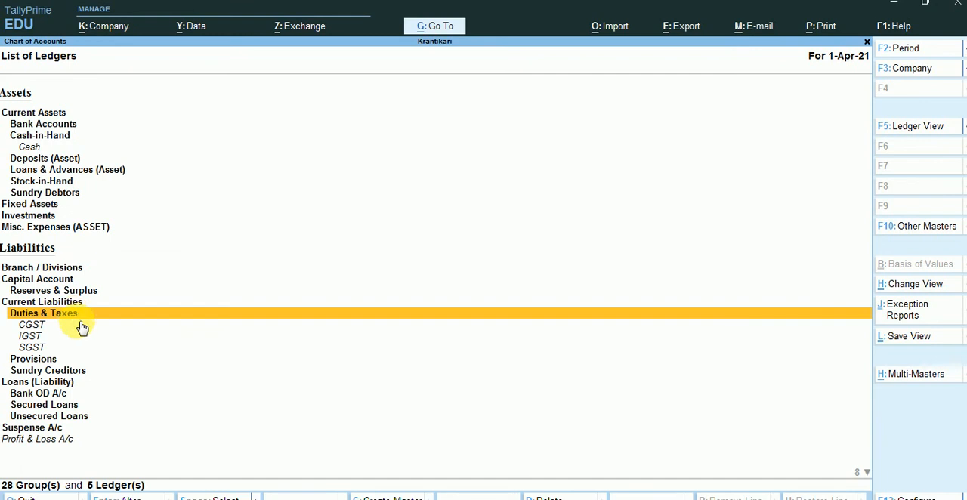
Open the CGST ledger to check its tax settings, quit without saving, and return to the Gateway of Tally
left_click(82, 328)
left_click(82, 328)
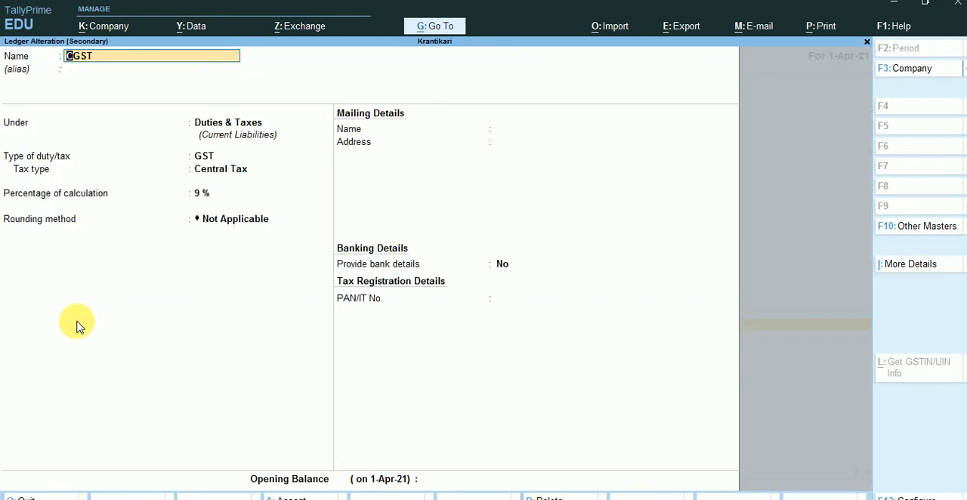
key("Escape")
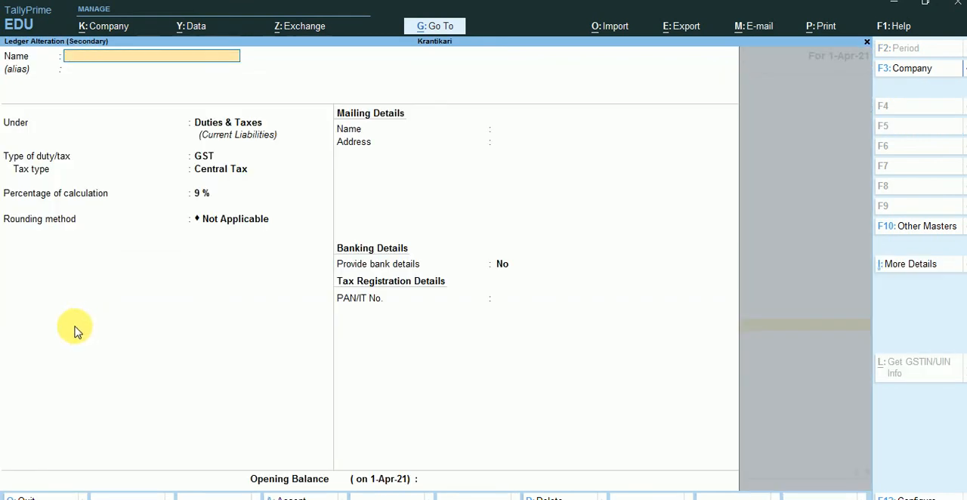
key("Escape")
key("Escape")
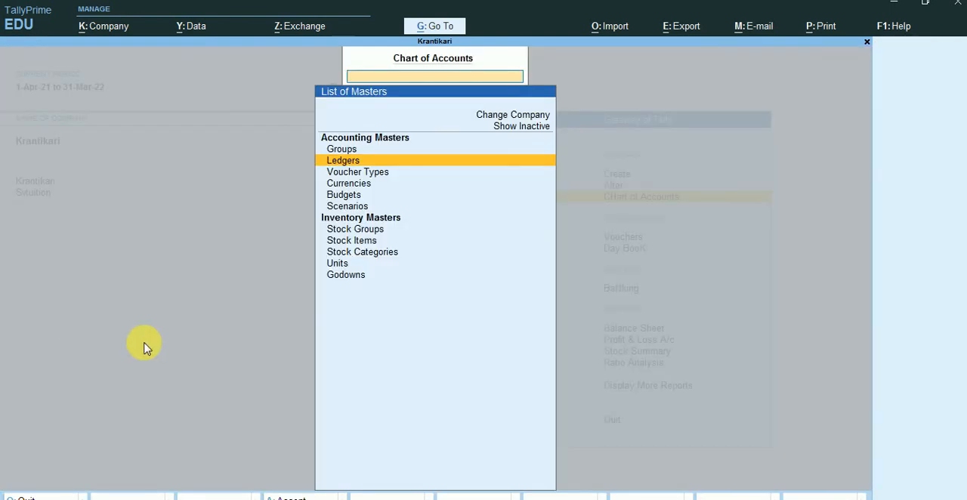
key("Escape")
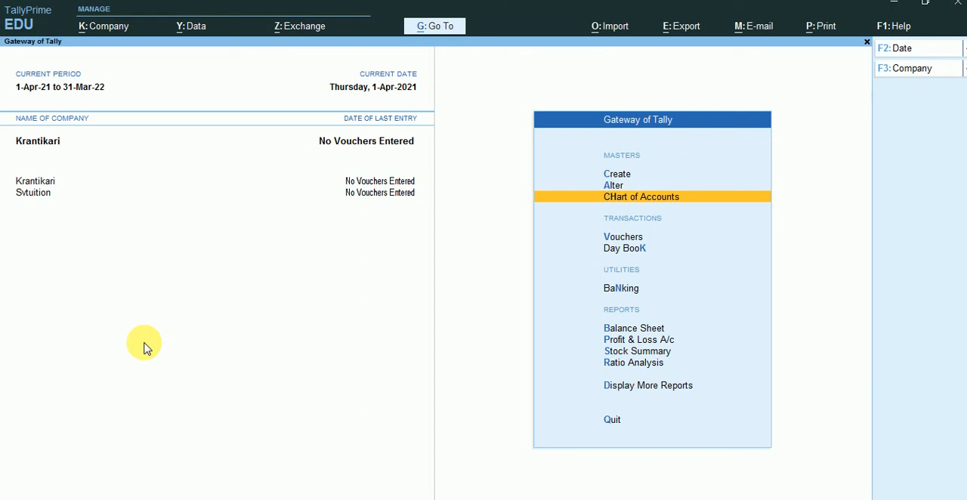
key("Return")
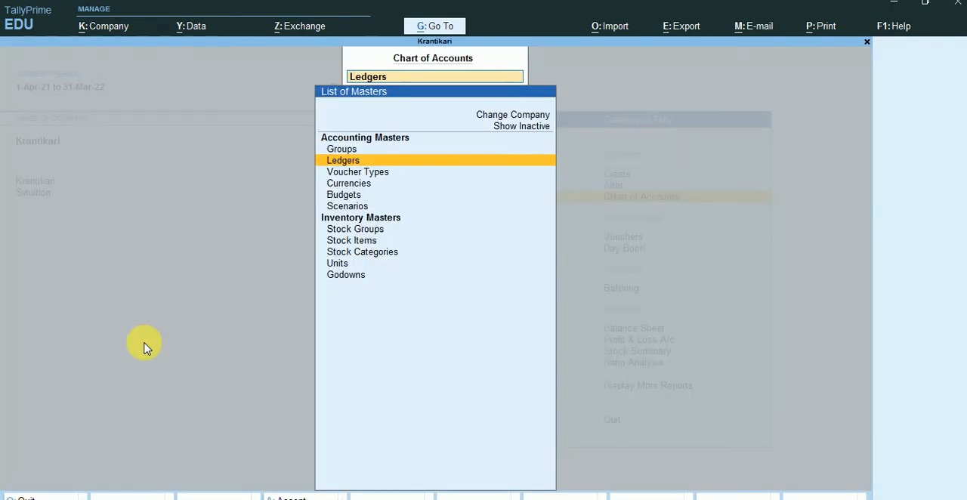
type("g")
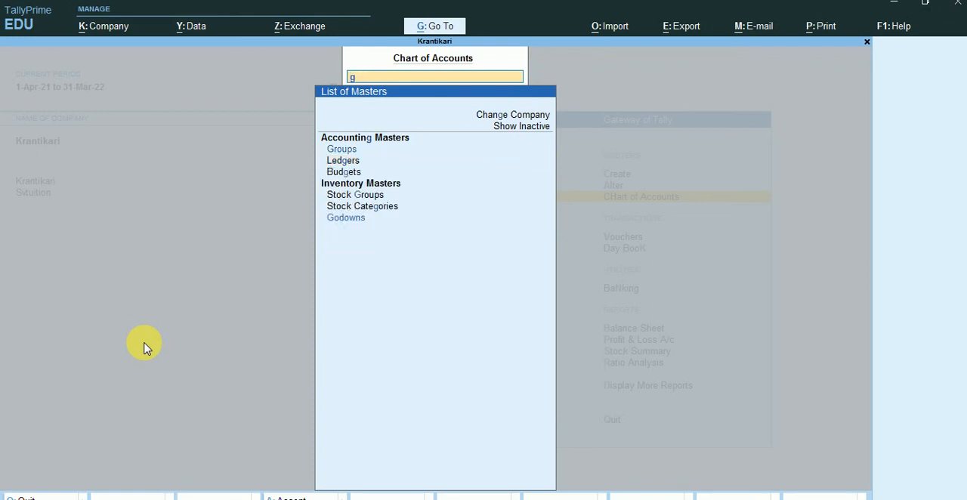
key("BackSpace")
key("Escape")
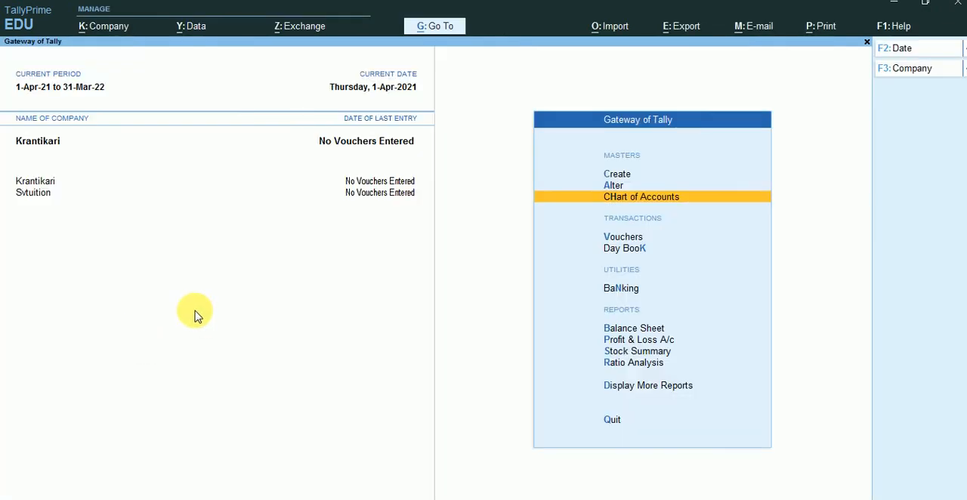
Open the company's GST Details for alteration to check them, quit without saving, and return to the Gateway of Tally
left_click(621, 186)
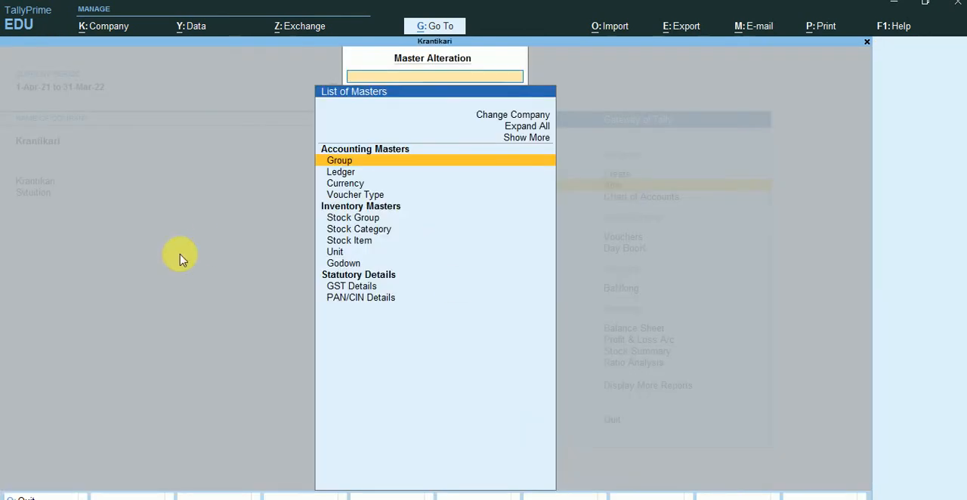
left_click(349, 289)
left_click(349, 288)
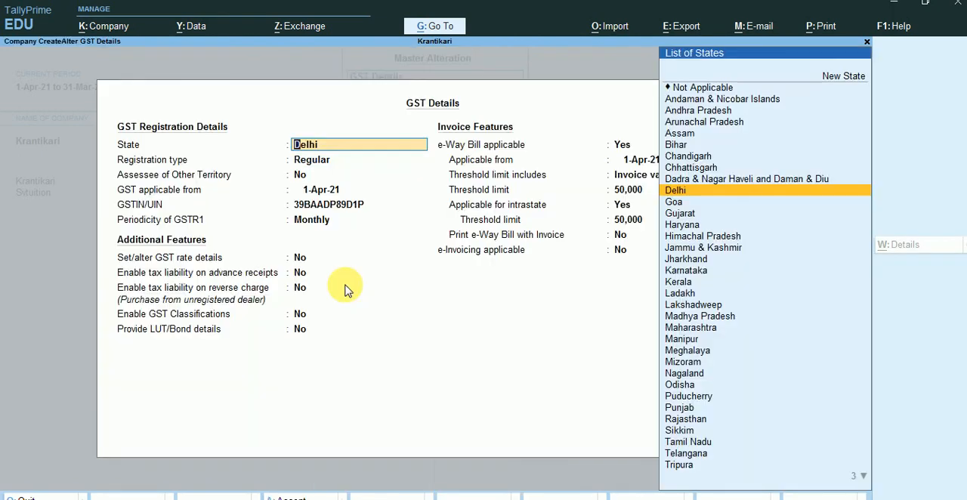
key("BackSpace")
key("Escape")
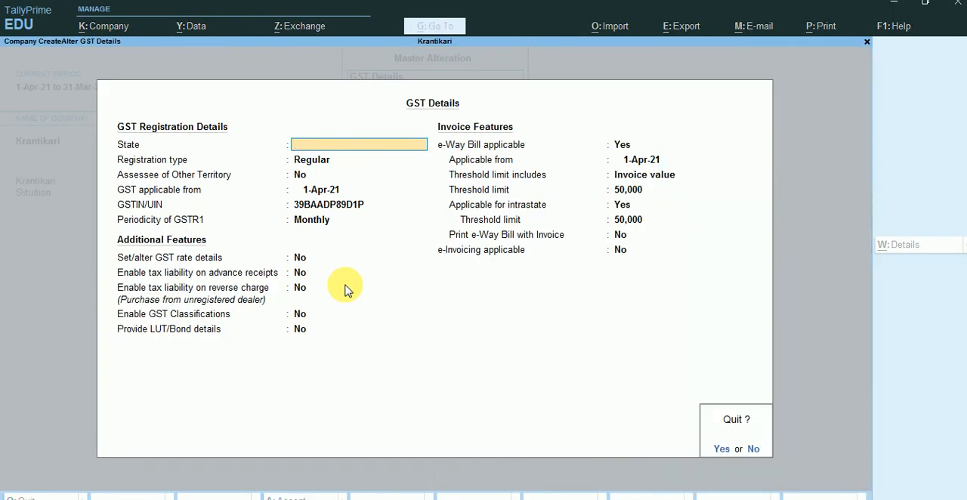
key("y")
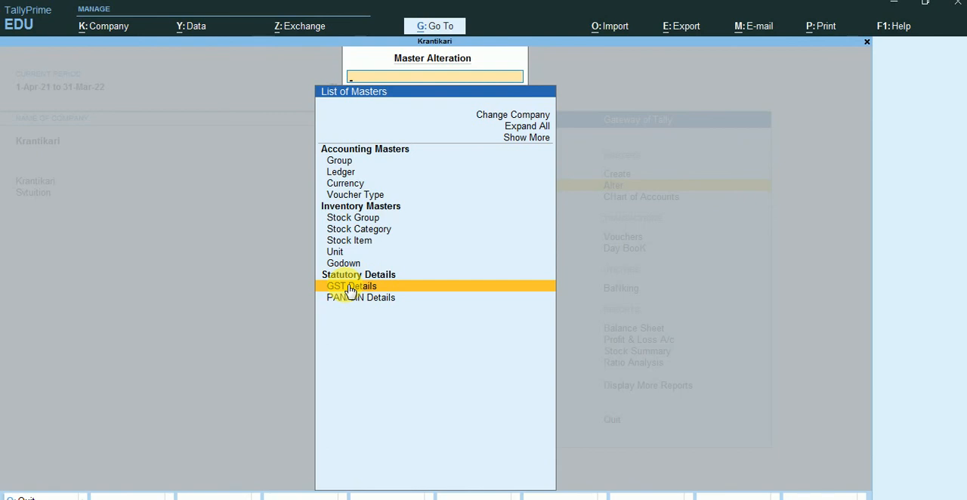
key("Escape")
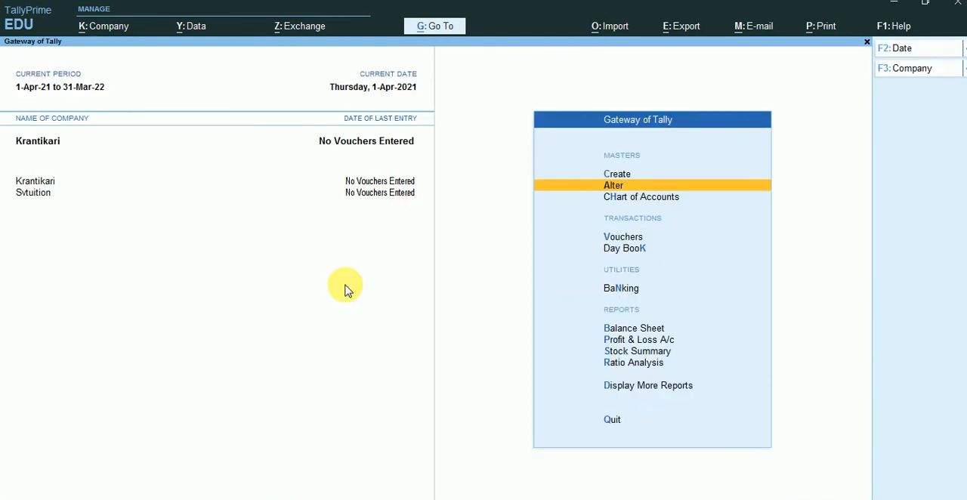
key("Return")
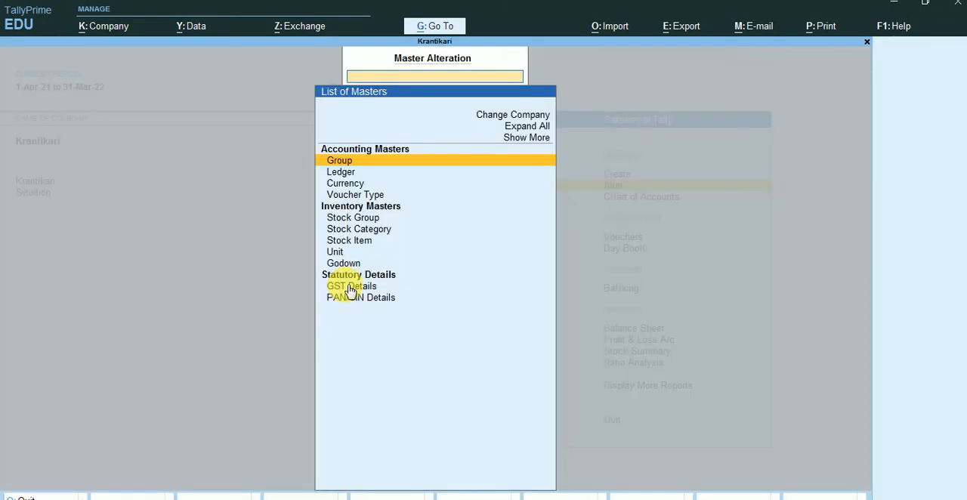
key("Escape")
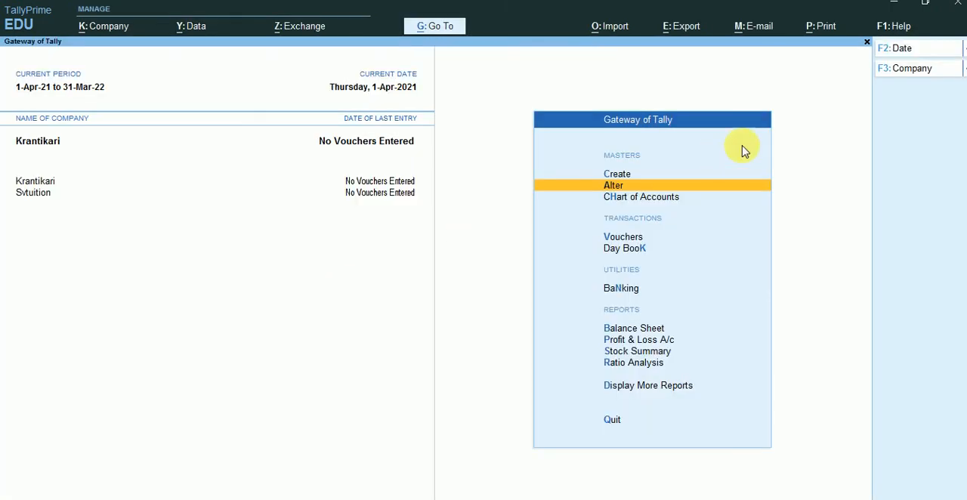
Review the master types offered in the Chart of Accounts and under master creation, and return to the Gateway of Tally
left_click(654, 198)
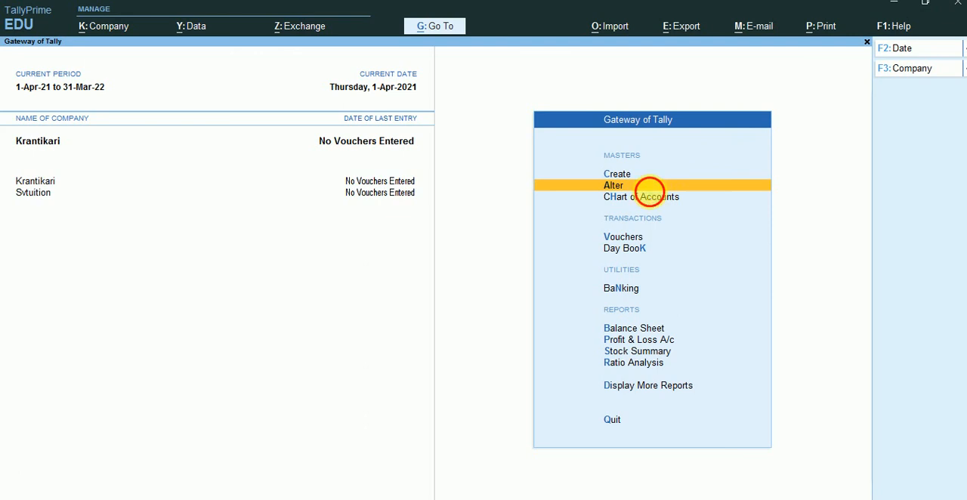
key("BackSpace")
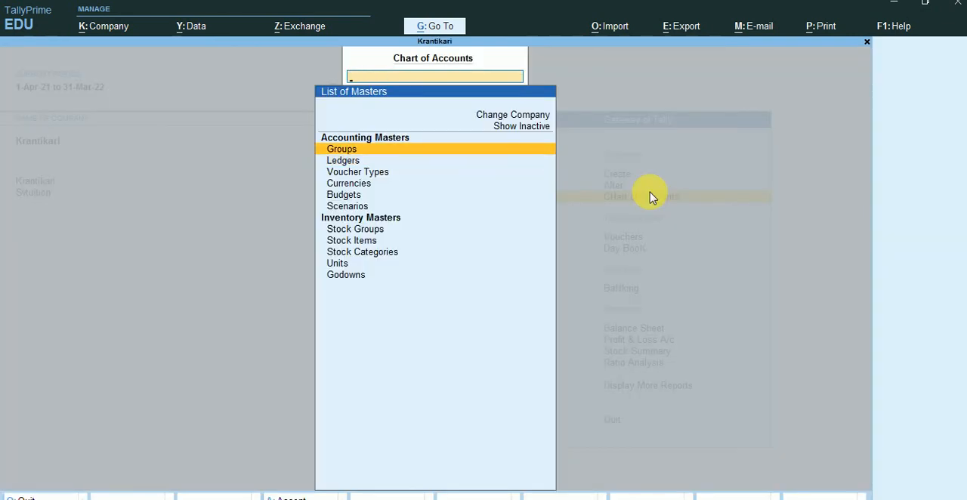
key("Escape")
left_click(654, 200)
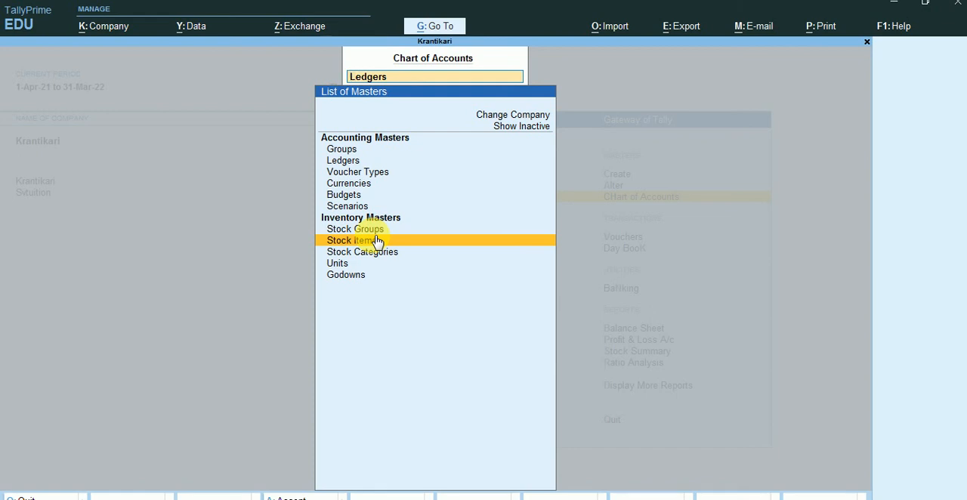
key("Escape")
key("Escape")
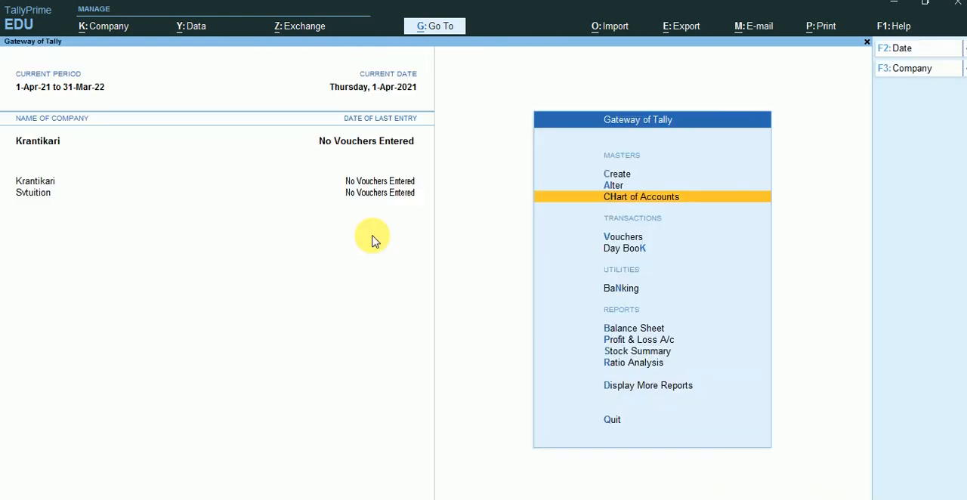
left_click(617, 173)
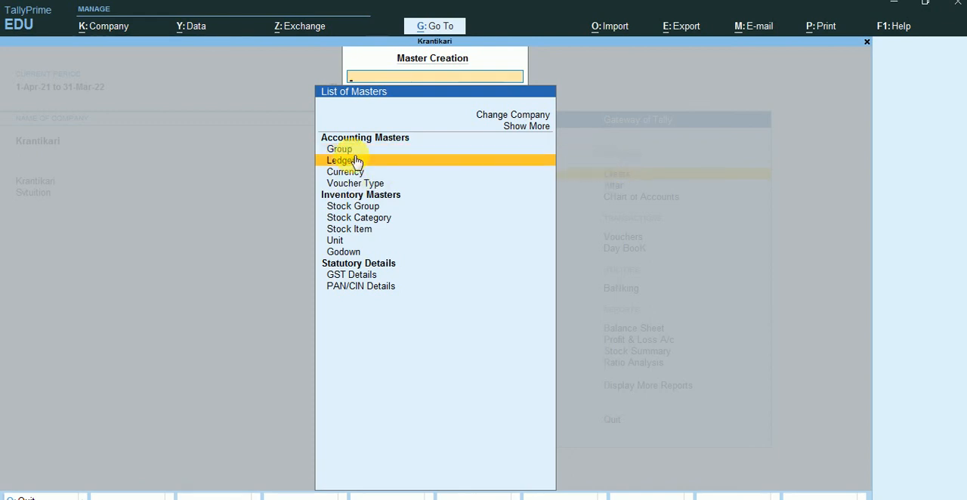
key("Escape")
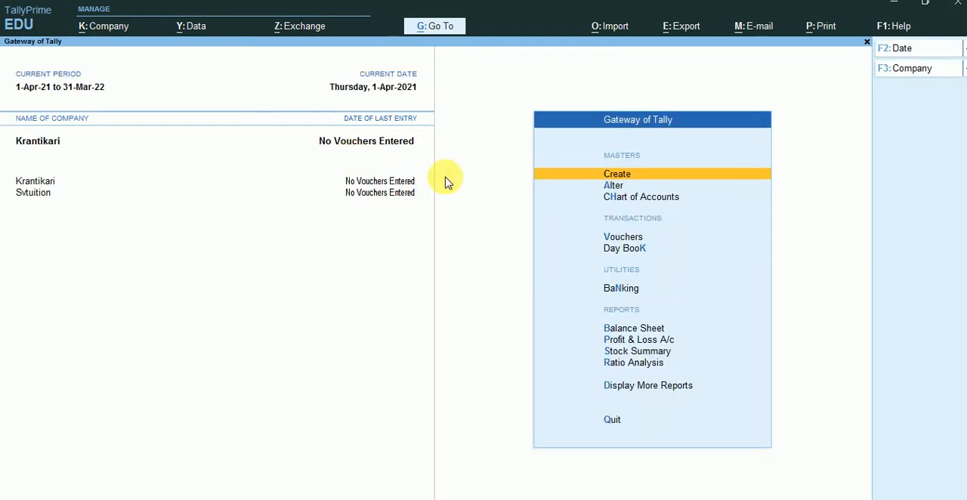
Open the list of ledgers for alteration to view it, and return to the Gateway of Tally without altering any
left_click(624, 189)
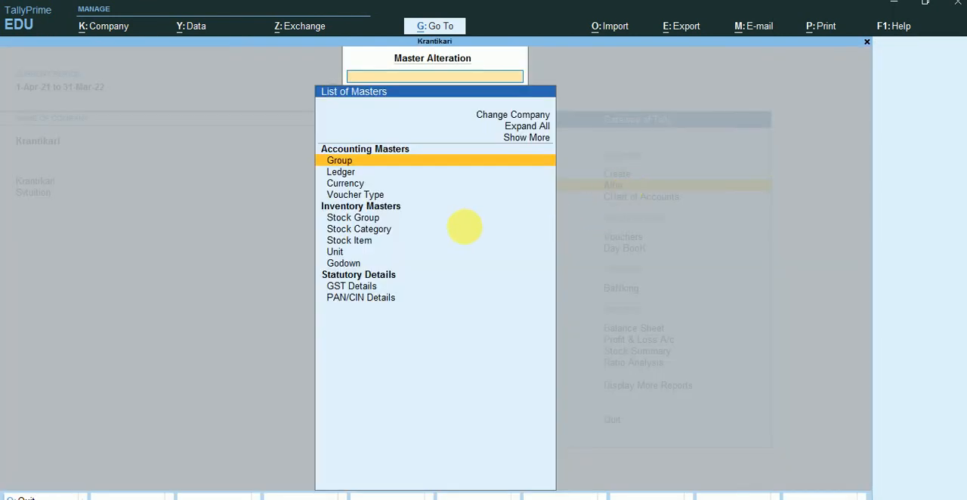
left_click(341, 252)
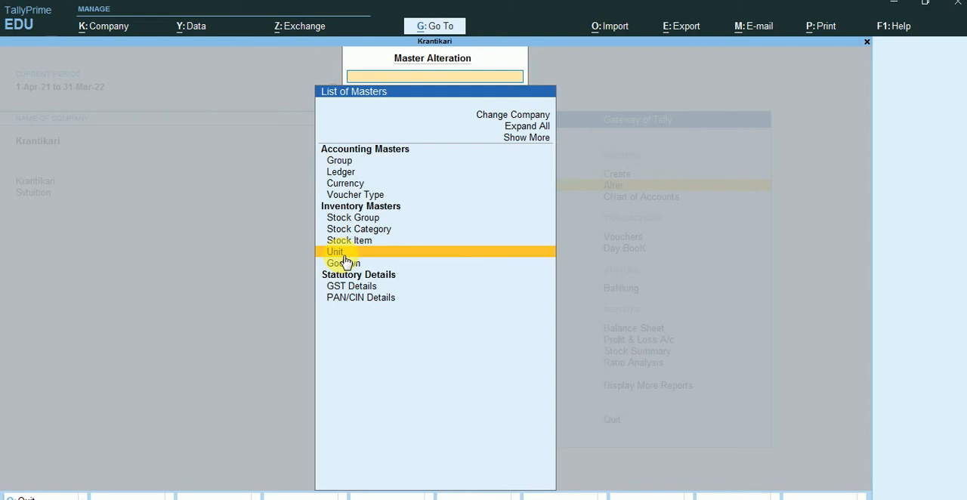
left_click(391, 180)
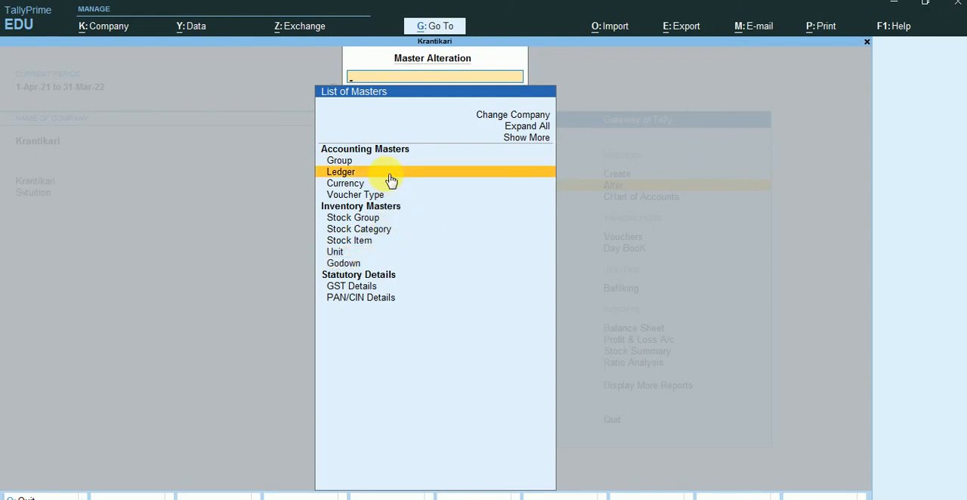
left_click(390, 179)
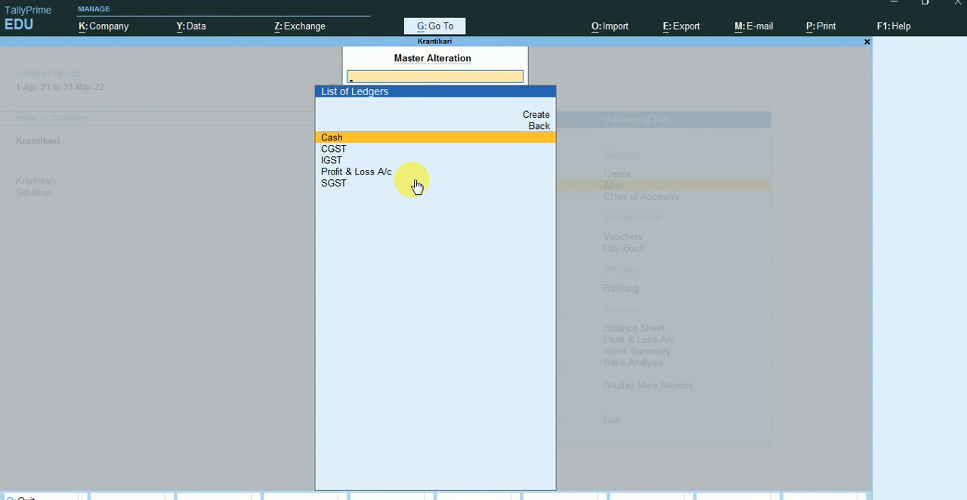
key("Escape")
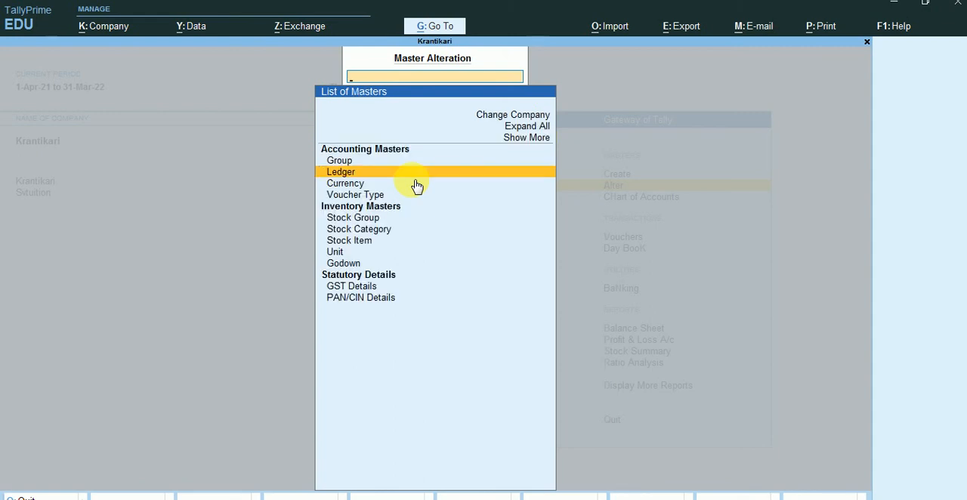
key("Escape")
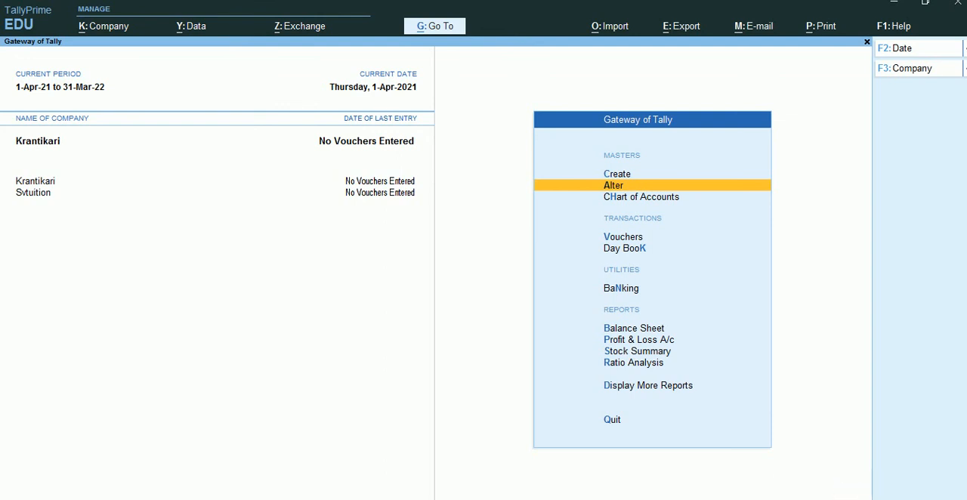
left_click(826, 498)
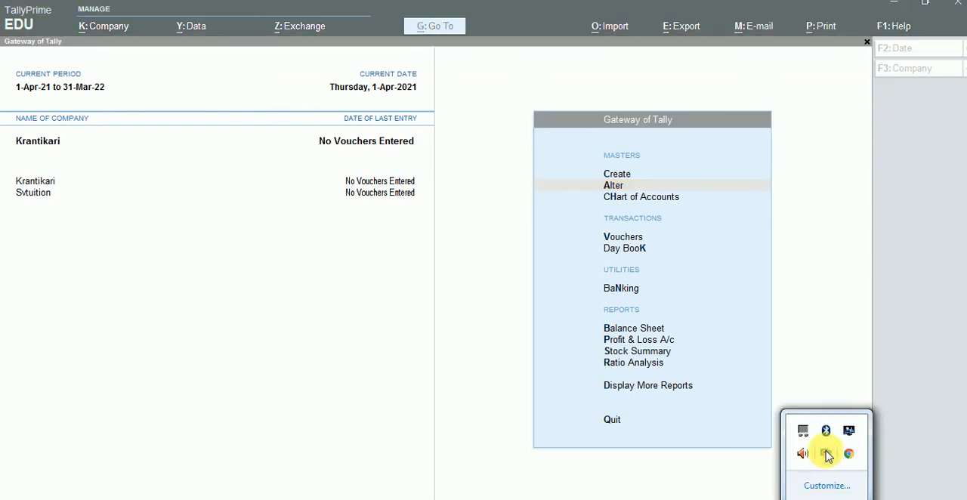
right_click(826, 454)
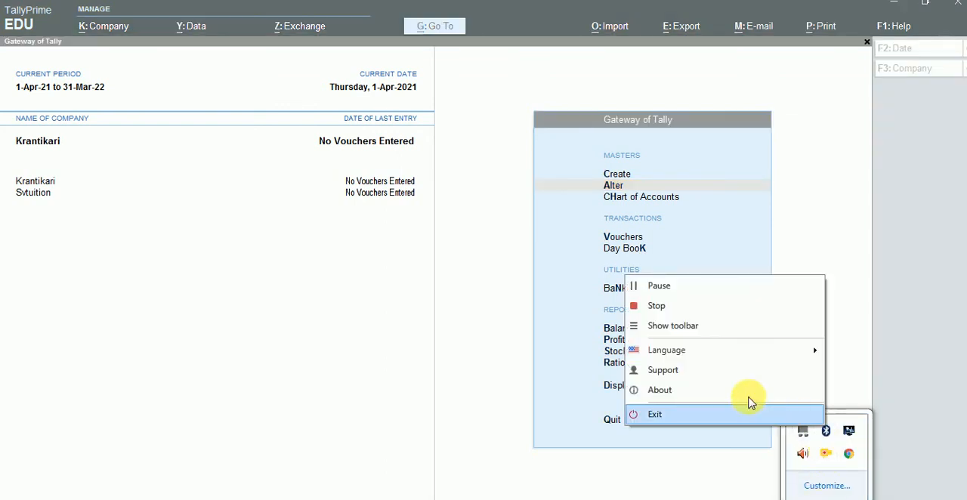